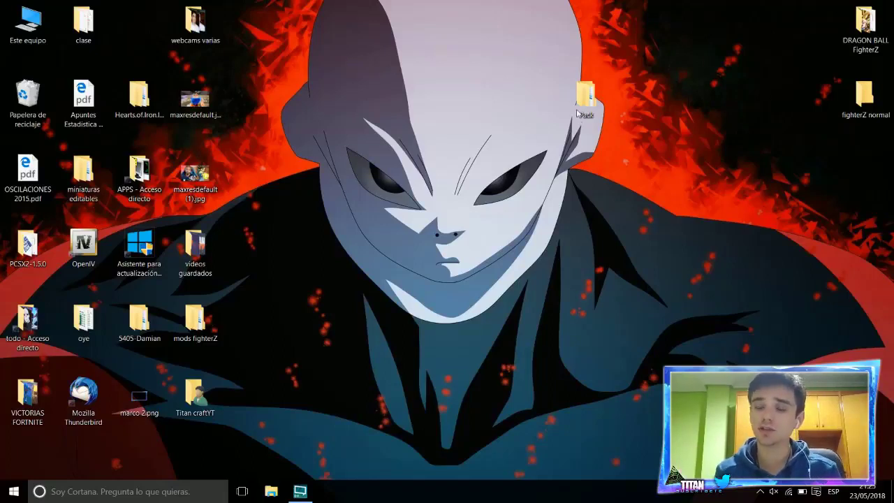
# Step: Move the Pack folder lower on the desktop and open the Pack subfolder inside it
pyautogui.moveTo(580, 105); pyautogui.dragTo(590, 241)
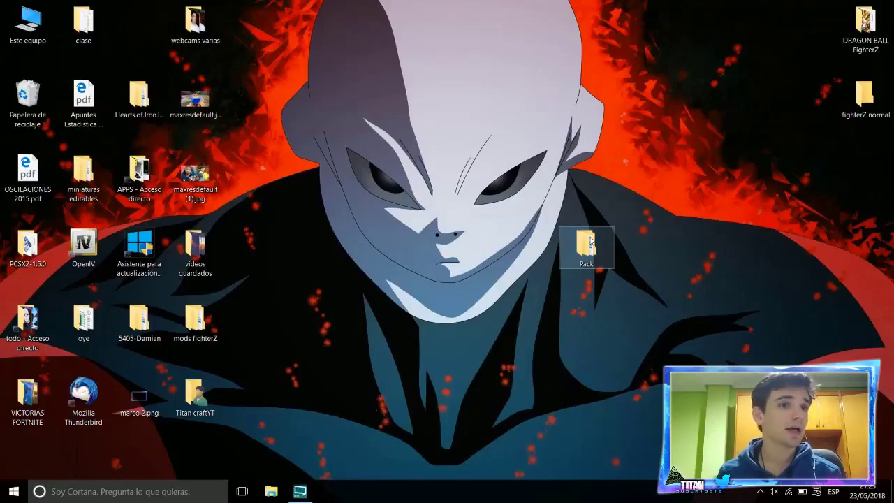
pyautogui.doubleClick(581, 259)
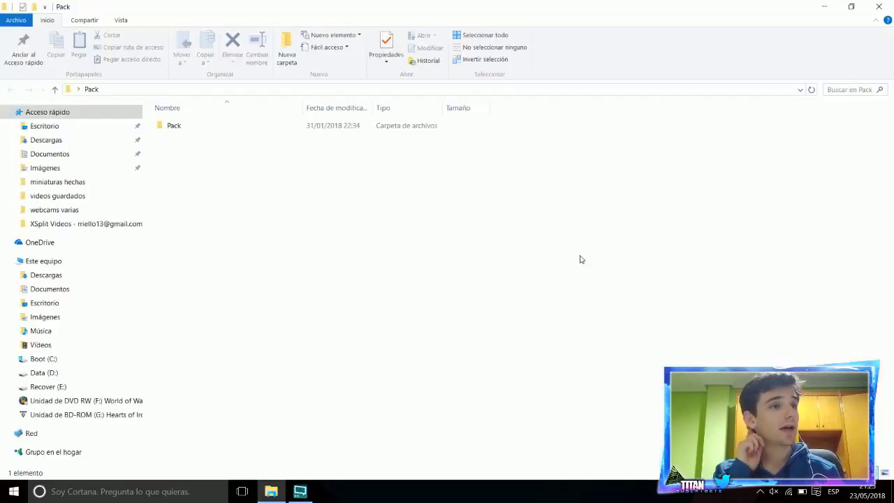
pyautogui.doubleClick(268, 131)
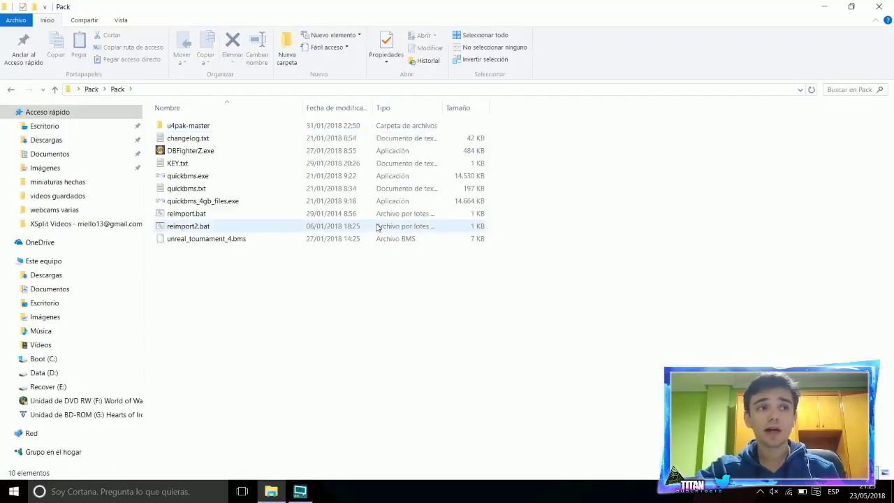
# Step: Select the replacement executable DBFighterZ.exe among the files in the inner Pack folder
pyautogui.moveTo(310, 304); pyautogui.dragTo(282, 133)
pyautogui.click(301, 292)
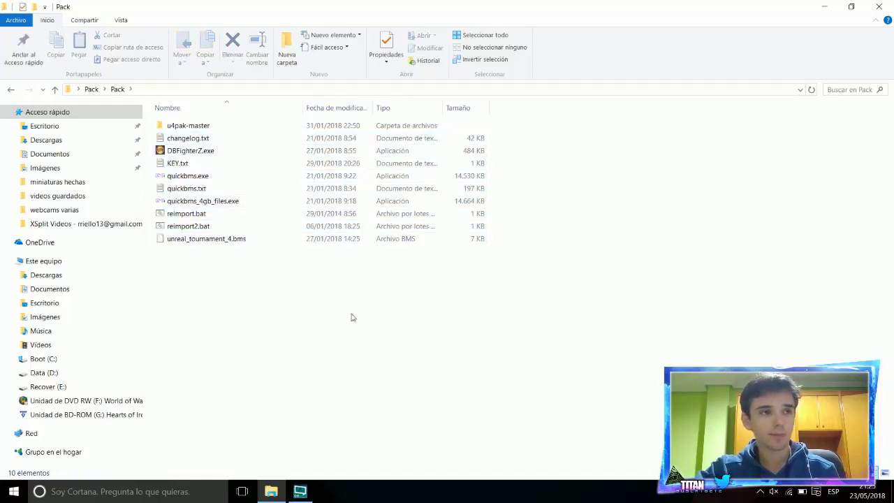
pyautogui.click(176, 151)
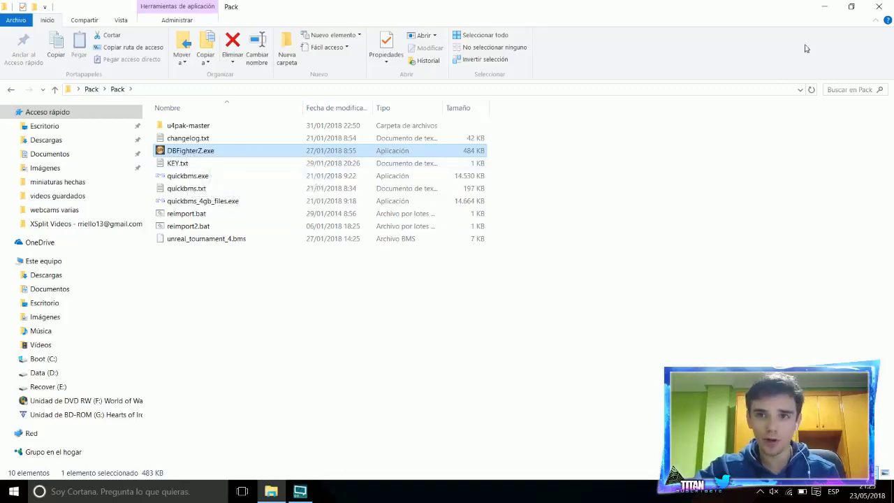
# Step: Return to the desktop and open the DRAGON BALL FighterZ folder to view the game files
pyautogui.press('super+d')
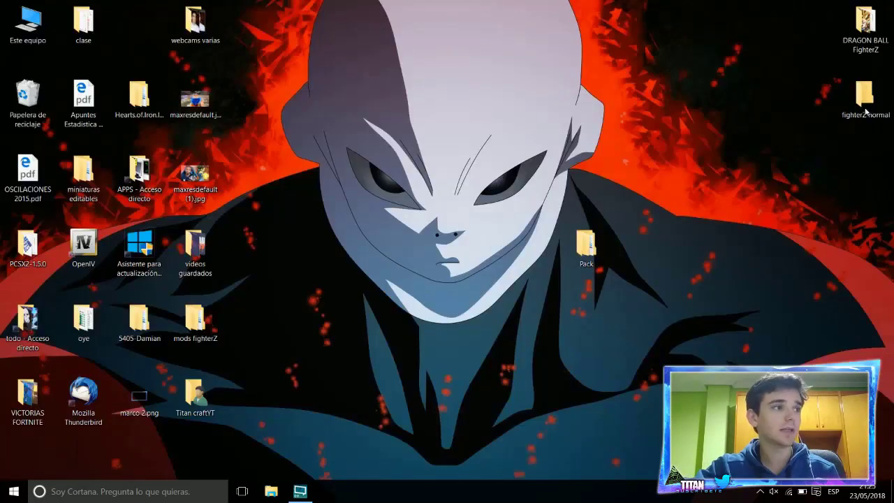
pyautogui.click(858, 35)
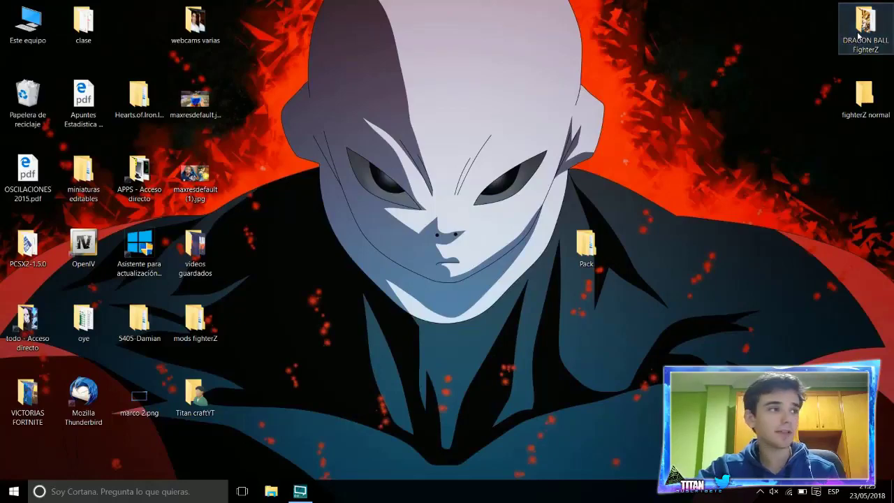
pyautogui.doubleClick(857, 35)
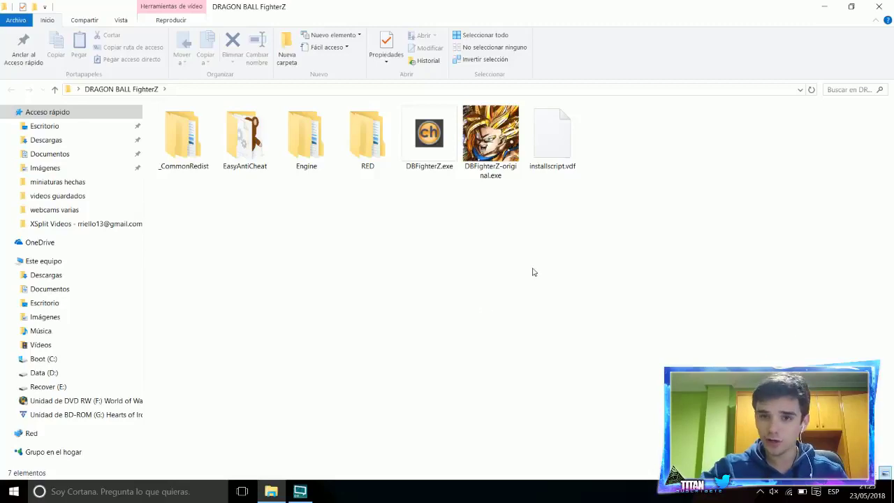
pyautogui.click(879, 6)
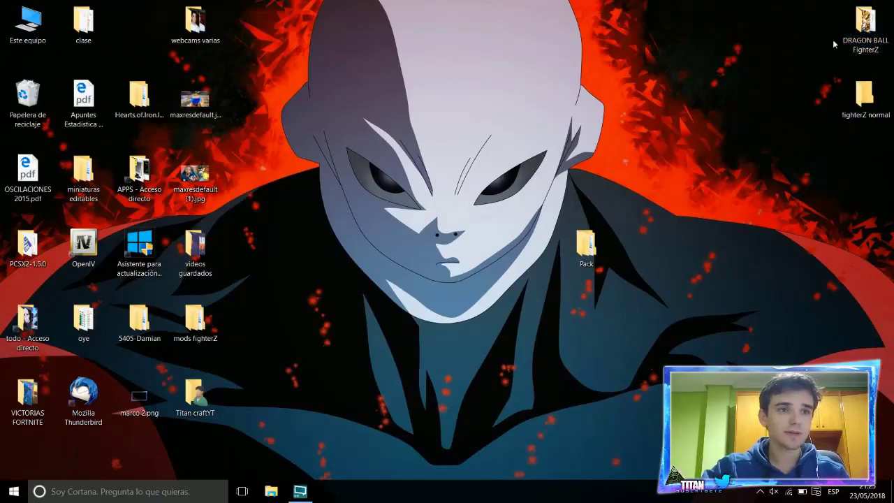
pyautogui.doubleClick(867, 25)
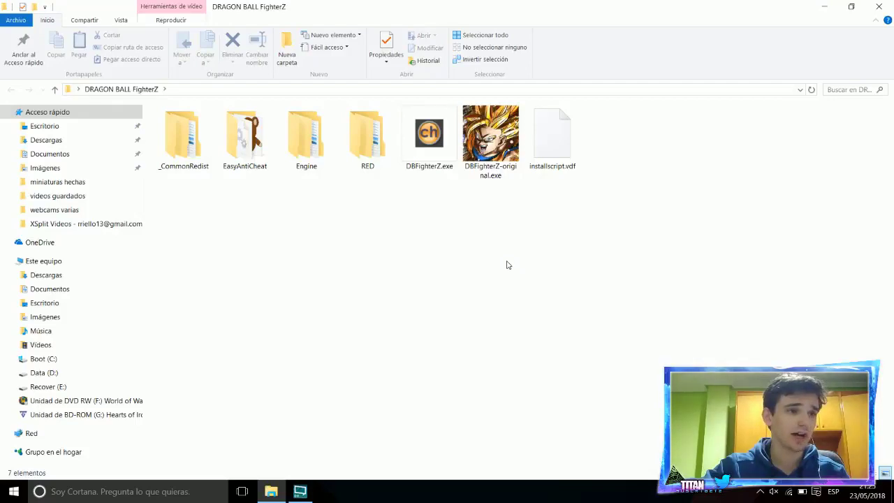
pyautogui.rightClick(506, 359)
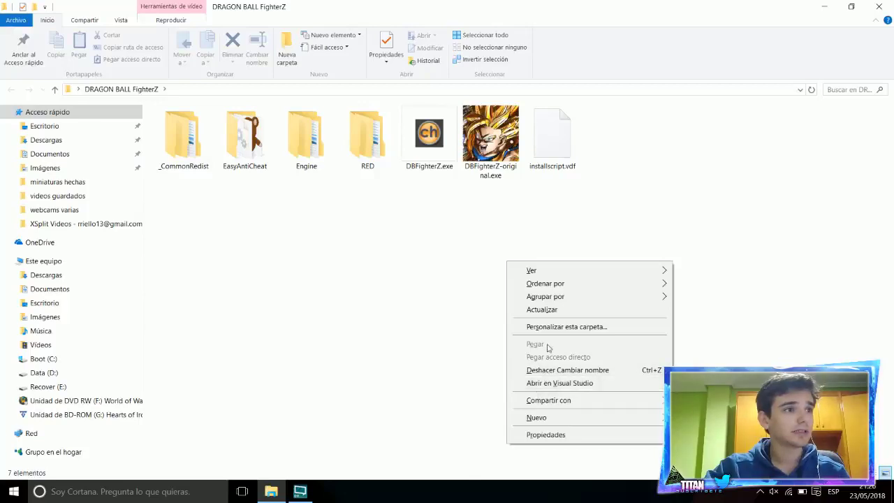
pyautogui.moveTo(641, 282)
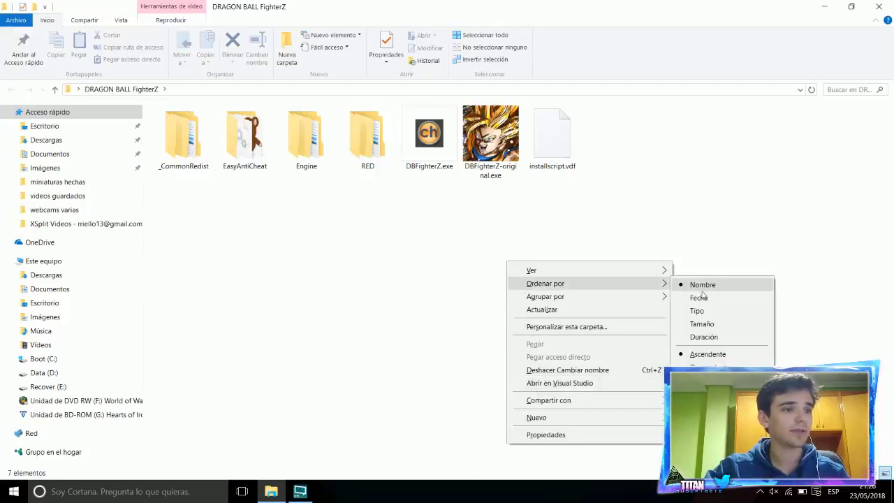
pyautogui.click(708, 206)
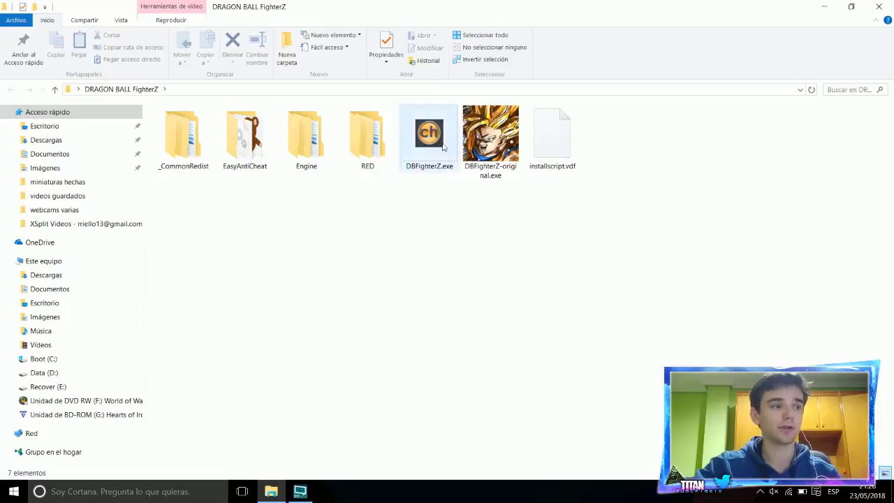
# Step: Minimize the game folder and reopen the inner Pack folder to locate its DBFighterZ.exe
pyautogui.click(271, 491)
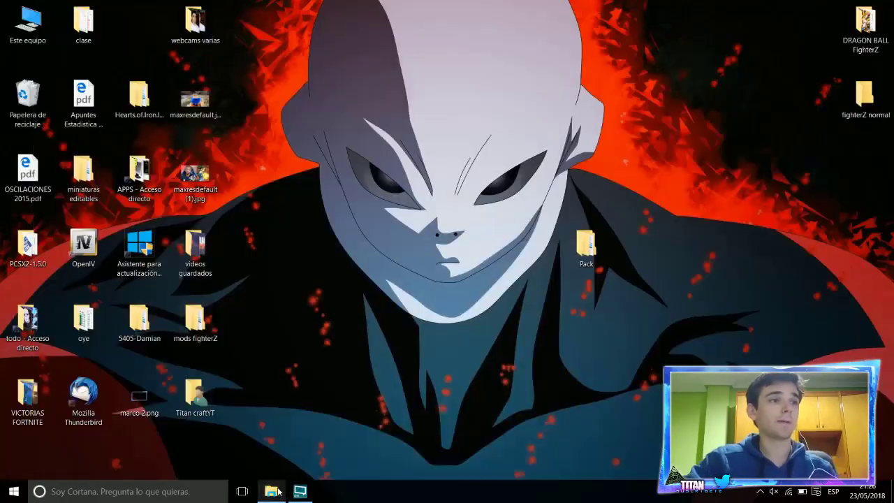
pyautogui.doubleClick(567, 248)
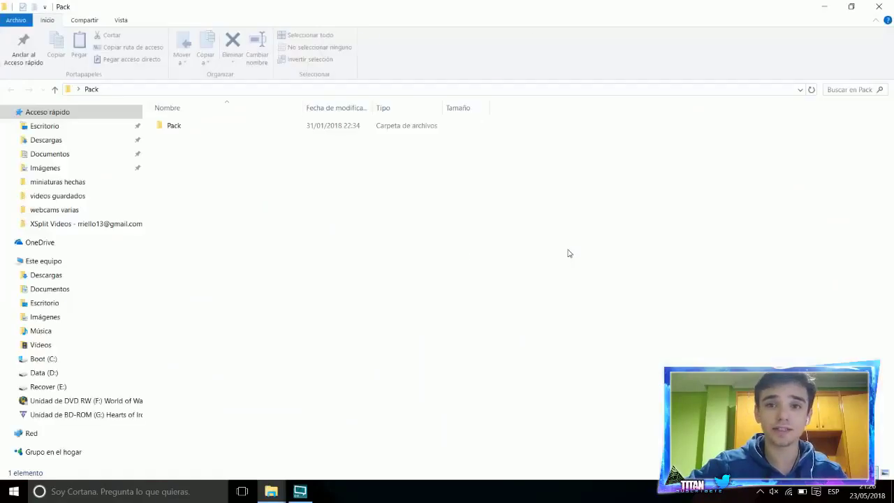
pyautogui.doubleClick(223, 128)
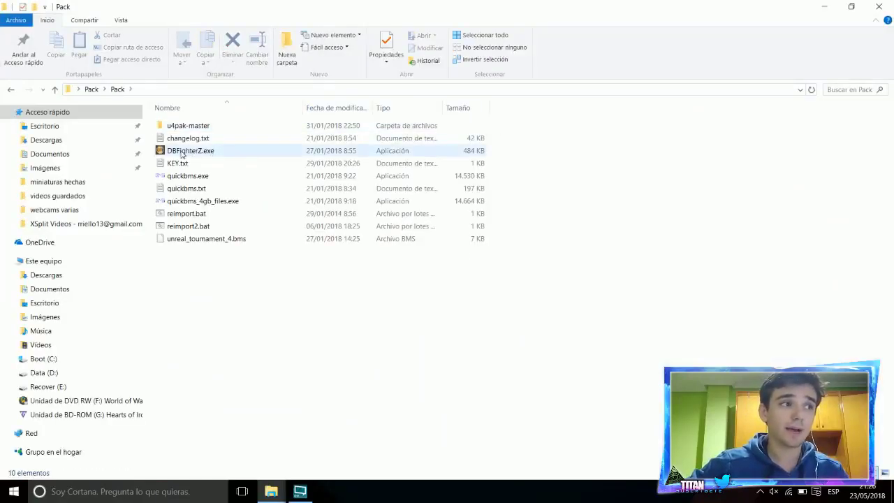
# Step: Minimize the Pack window and reopen the desktop's DRAGON BALL FighterZ folder in a maximized window
pyautogui.click(824, 6)
pyautogui.doubleClick(884, 32)
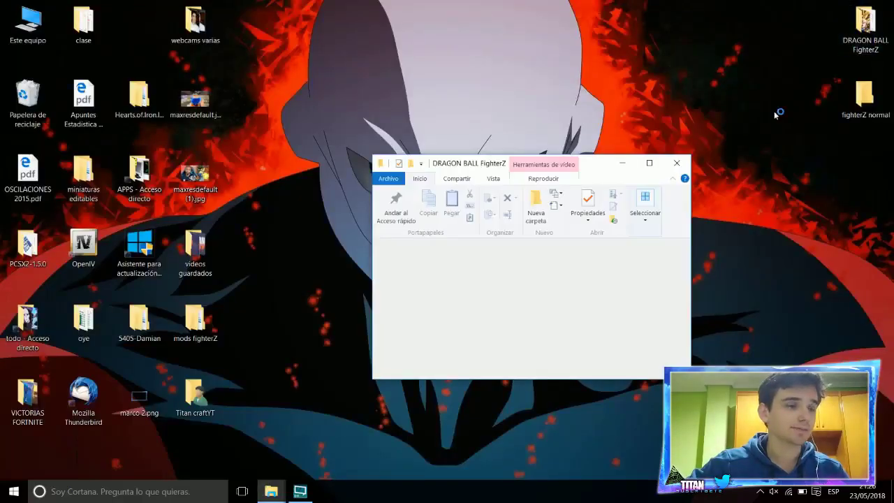
pyautogui.click(647, 165)
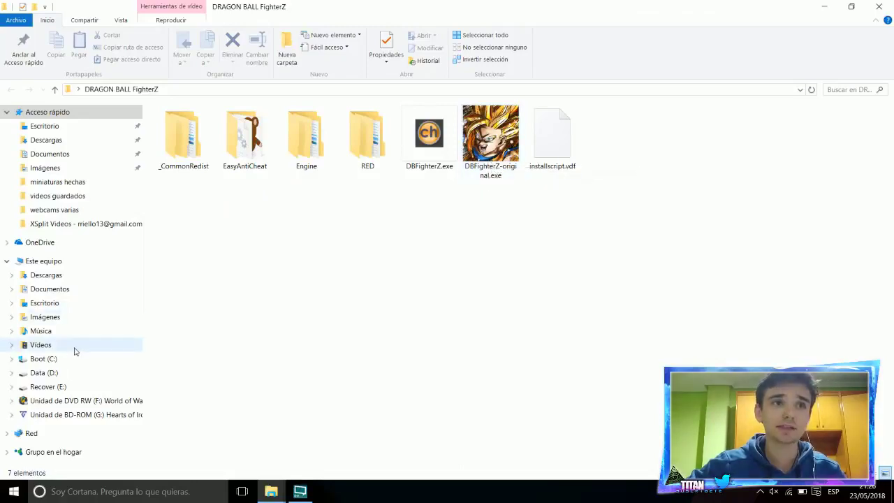
# Step: Browse the Data (D:) drive to SteamLibrary, steamapps, common, DRAGON BALL FighterZ to view the Steam installation's files
pyautogui.click(56, 372)
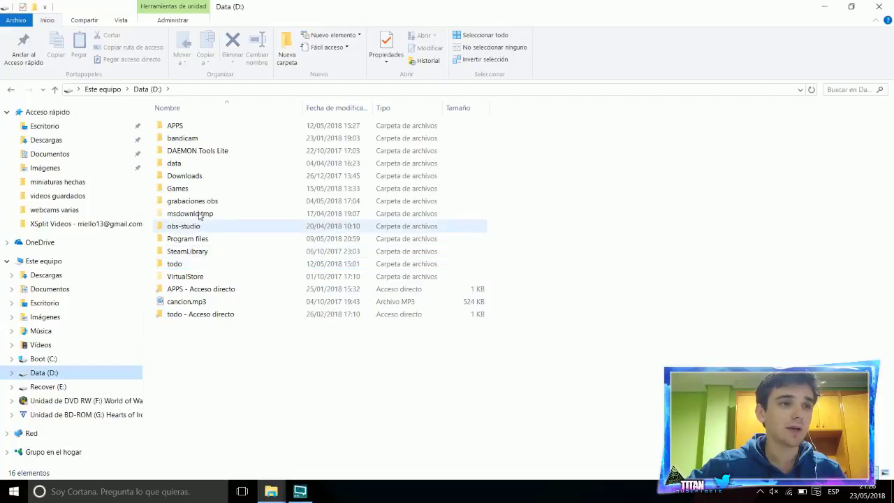
pyautogui.doubleClick(191, 252)
pyautogui.doubleClick(193, 124)
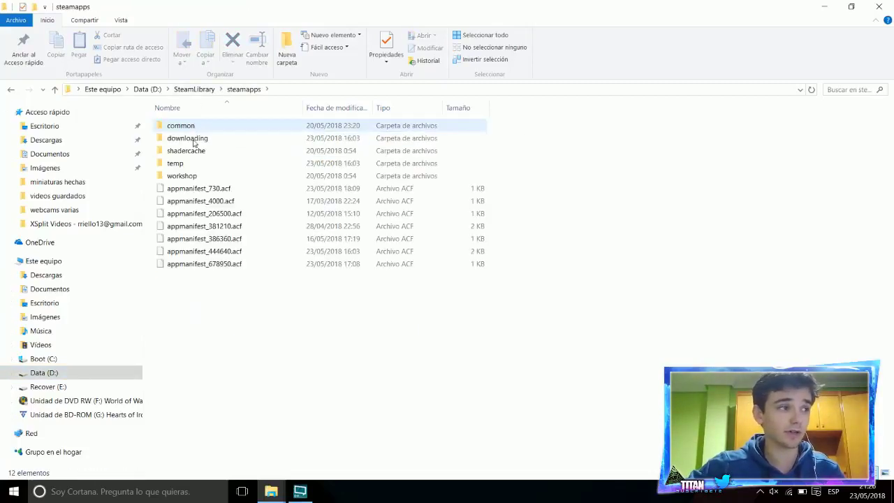
pyautogui.doubleClick(193, 129)
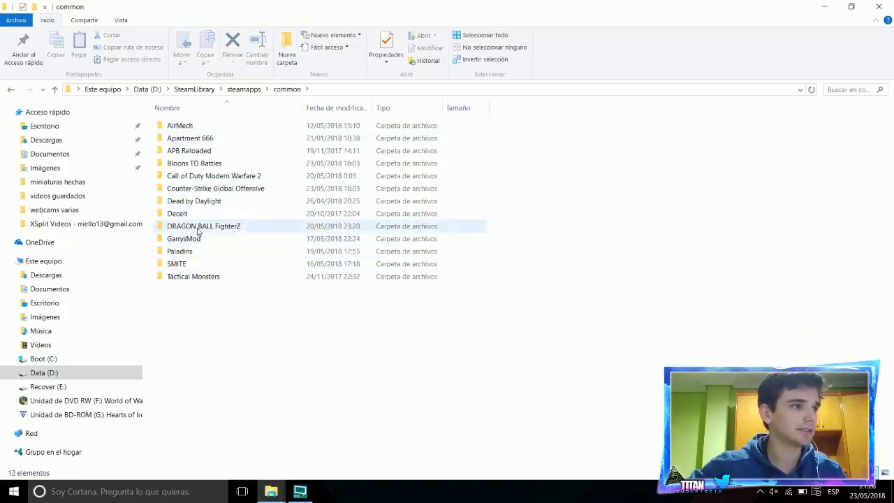
pyautogui.doubleClick(226, 228)
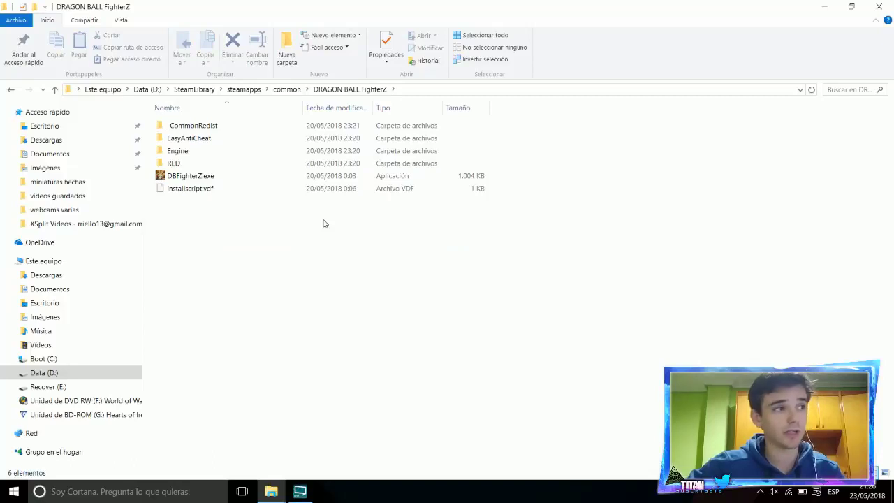
# Step: Go back from the Steam installation to the DRAGON BALL FighterZ folder opened from the desktop
pyautogui.click(9, 89)
pyautogui.click(9, 89)
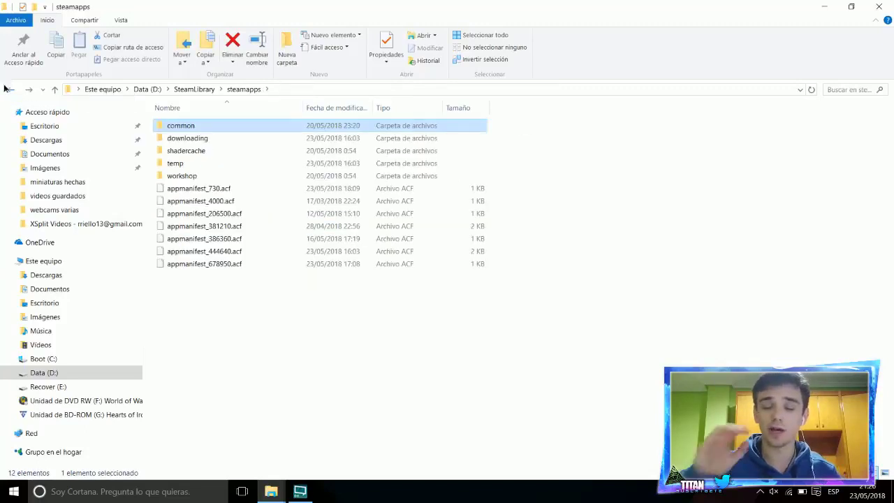
pyautogui.click(8, 88)
pyautogui.click(8, 88)
pyautogui.click(7, 89)
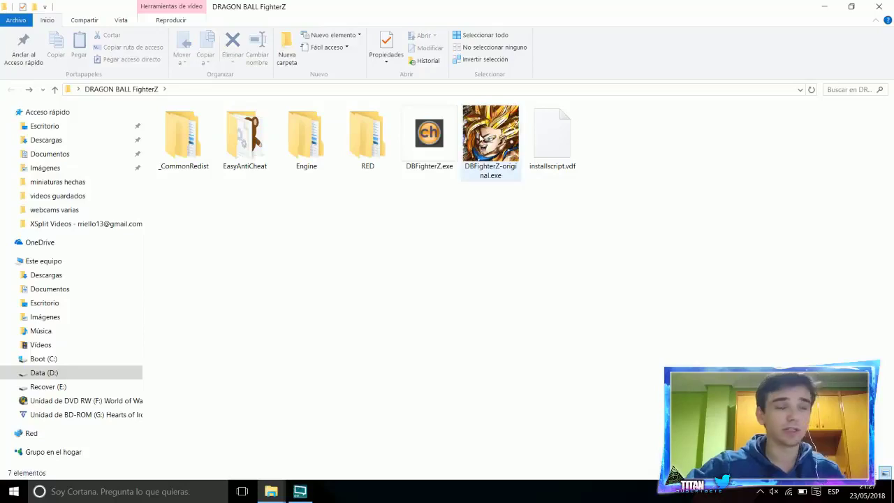
# Step: Rename the original game executable, the one with the character icon, as DBFighterZ-original.exe
pyautogui.click(502, 171)
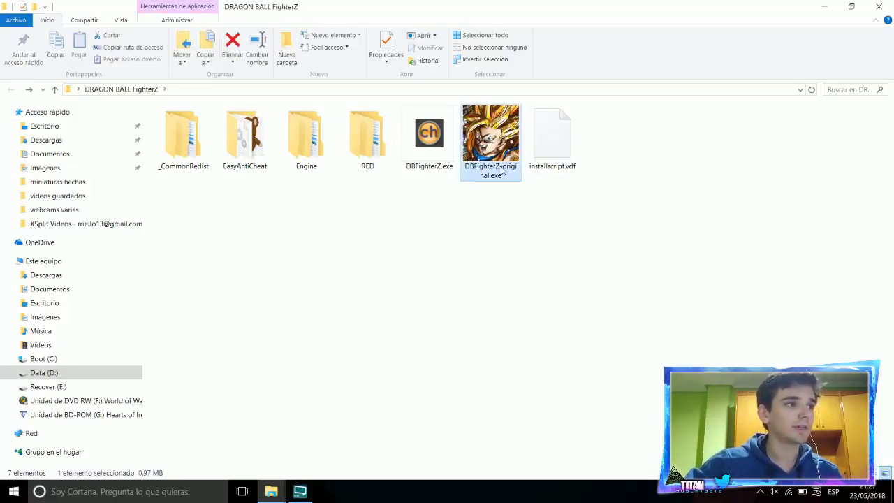
pyautogui.rightClick(501, 166)
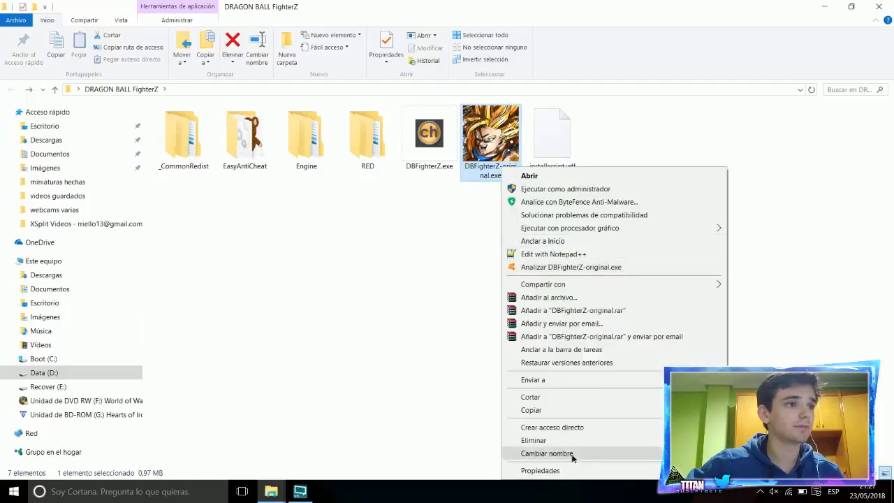
pyautogui.click(572, 454)
pyautogui.click(501, 175)
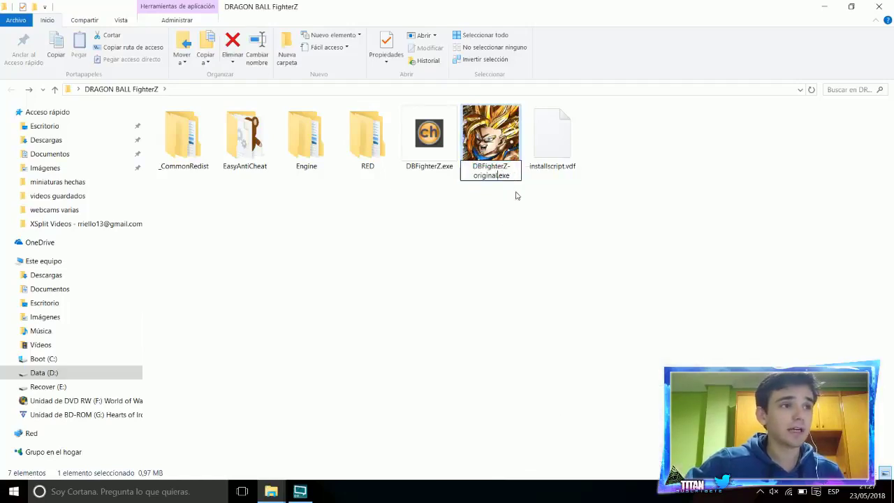
pyautogui.press('BackSpace')
pyautogui.press('BackSpace')
pyautogui.press('BackSpace')
pyautogui.press('BackSpace')
pyautogui.press('BackSpace')
pyautogui.press('BackSpace')
pyautogui.press('BackSpace')
pyautogui.press('BackSpace')
pyautogui.press('BackSpace')
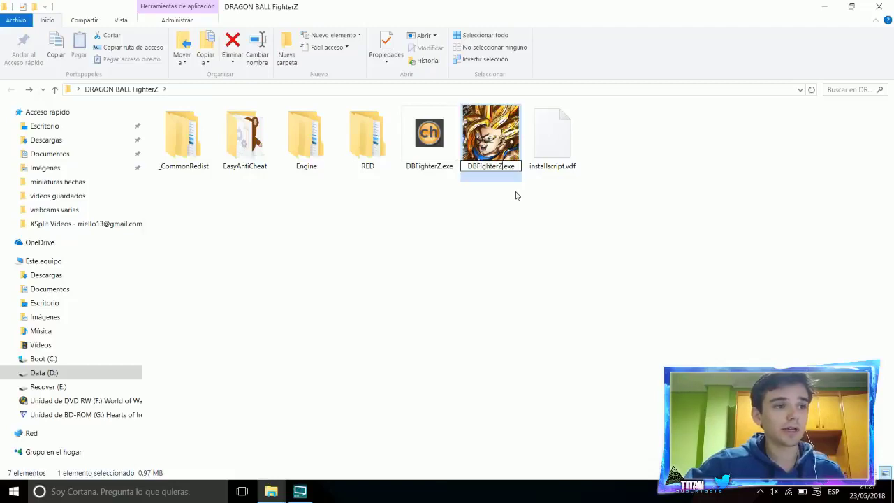
pyautogui.write('-')
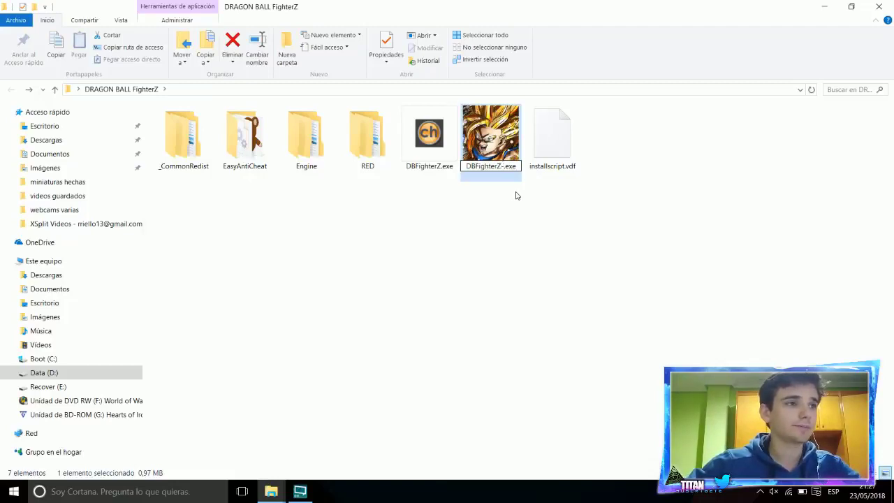
pyautogui.write('original')
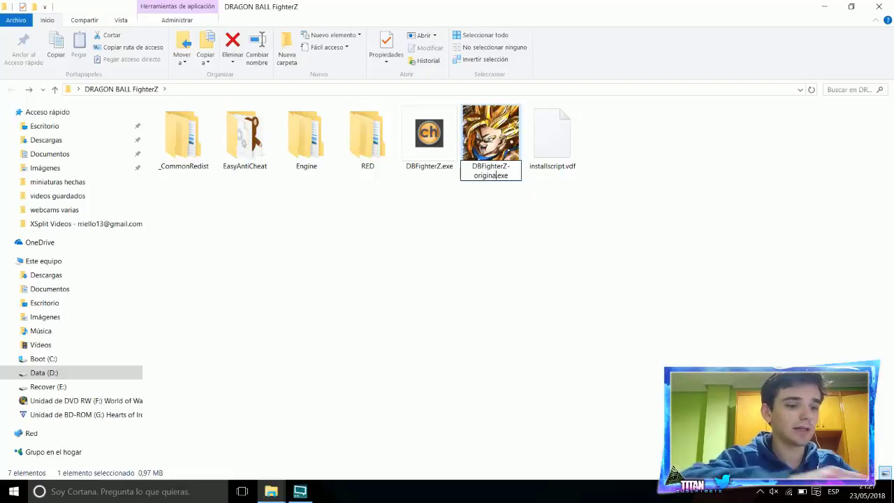
pyautogui.press('Return')
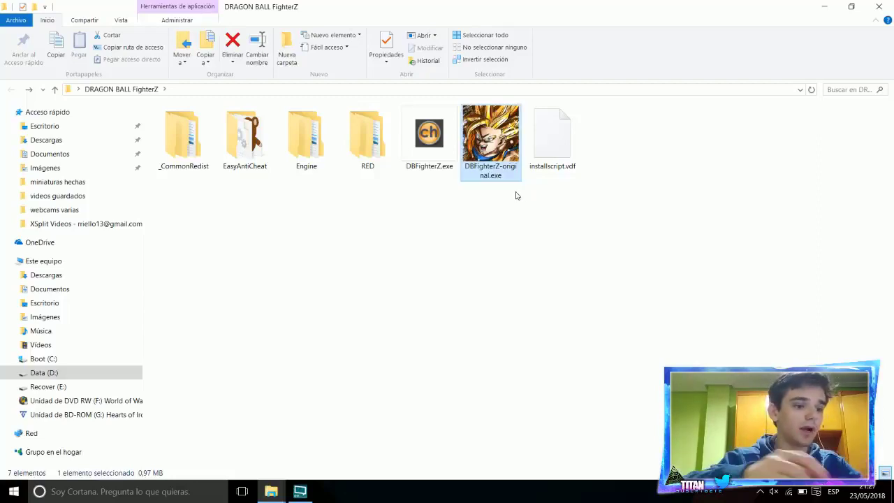
# Step: Compare the replacement DBFighterZ.exe in the game folder with its source in the Pack folder, ending in the game folder
pyautogui.click(449, 155)
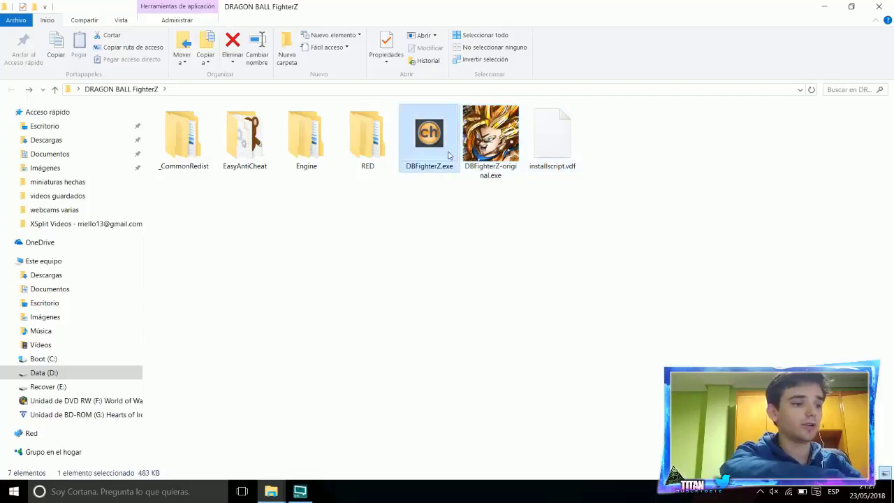
pyautogui.moveTo(274, 491)
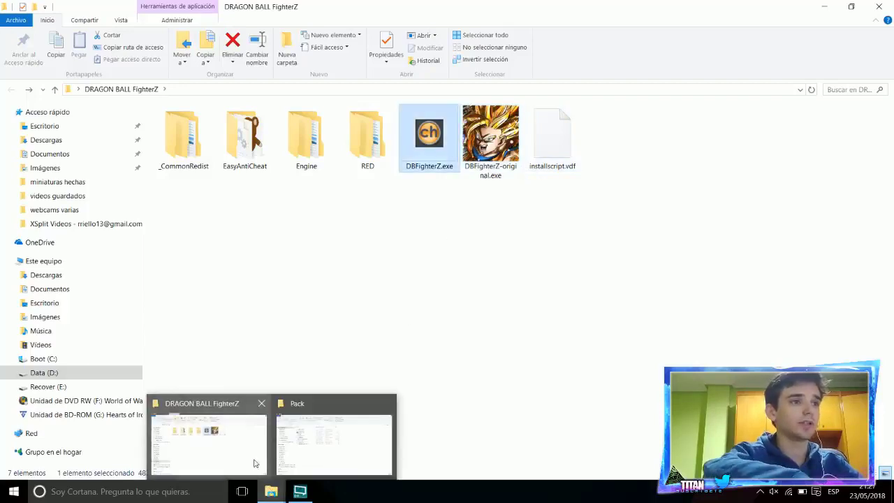
pyautogui.click(362, 436)
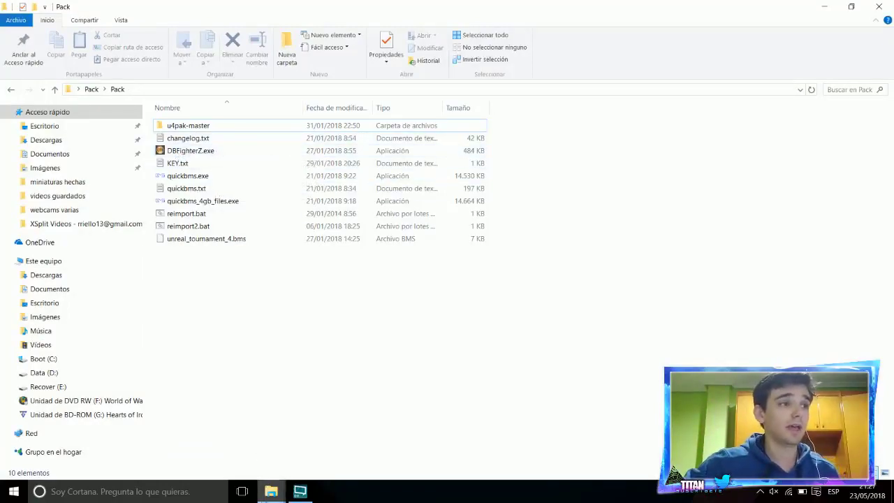
pyautogui.moveTo(271, 491)
pyautogui.click(210, 437)
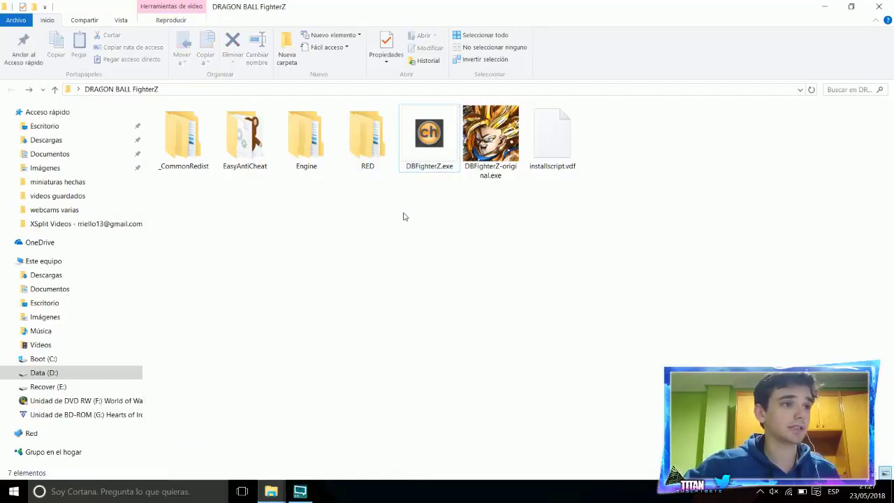
# Step: Examine the contents of RED, Binaries, Win64 in the game folder, ending back in the RED folder
pyautogui.doubleClick(353, 153)
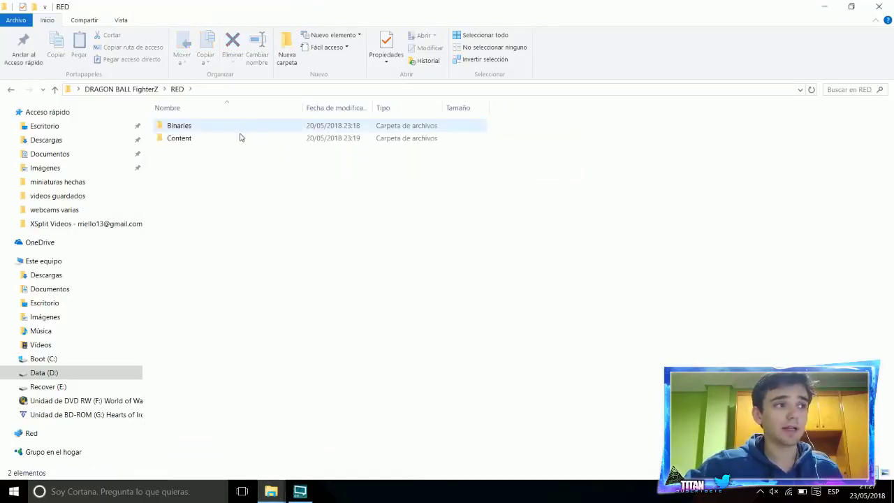
pyautogui.doubleClick(236, 126)
pyautogui.doubleClick(235, 127)
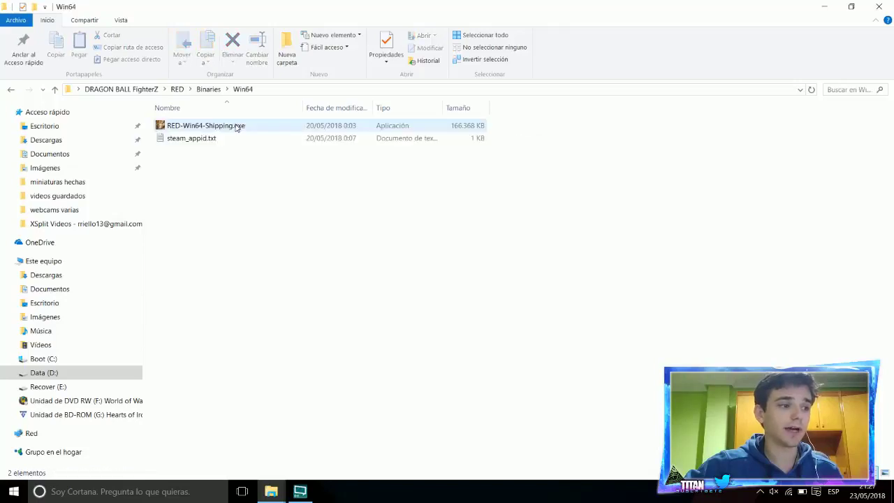
pyautogui.press('BackSpace')
pyautogui.press('BackSpace')
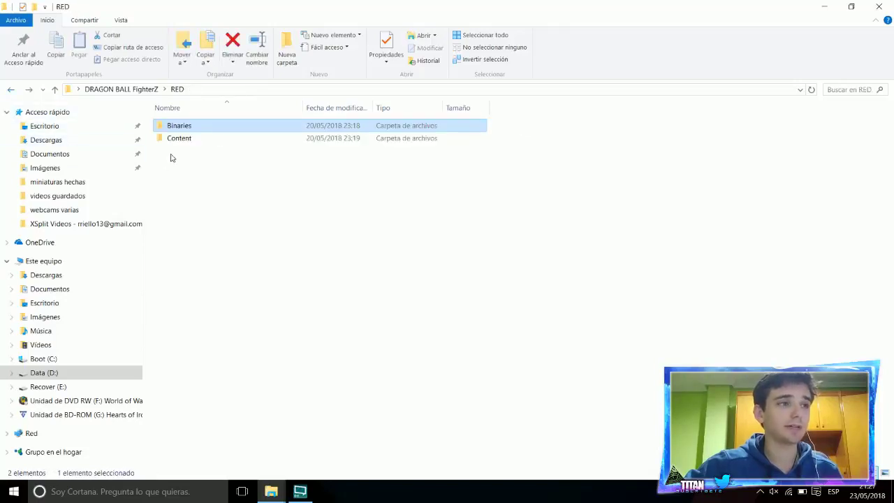
# Step: Open Content, Paks, ~mods inside the RED folder to view the installed mod files
pyautogui.doubleClick(179, 141)
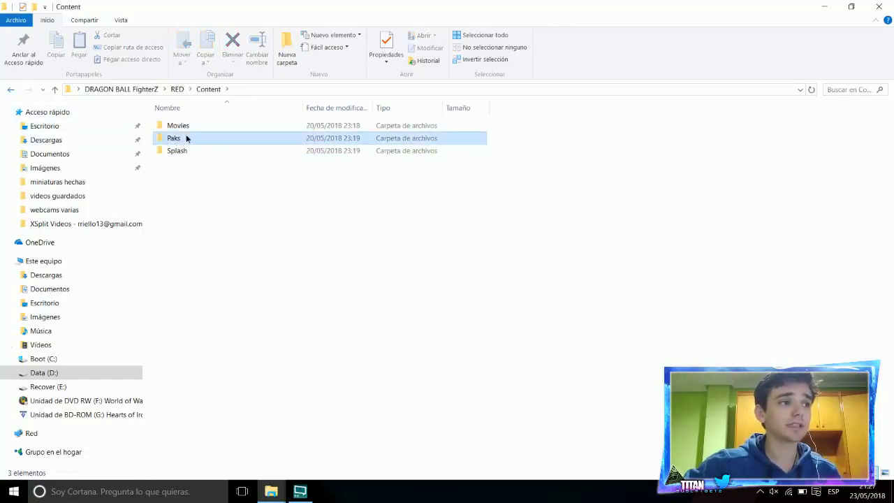
pyautogui.doubleClick(186, 138)
pyautogui.click(193, 129)
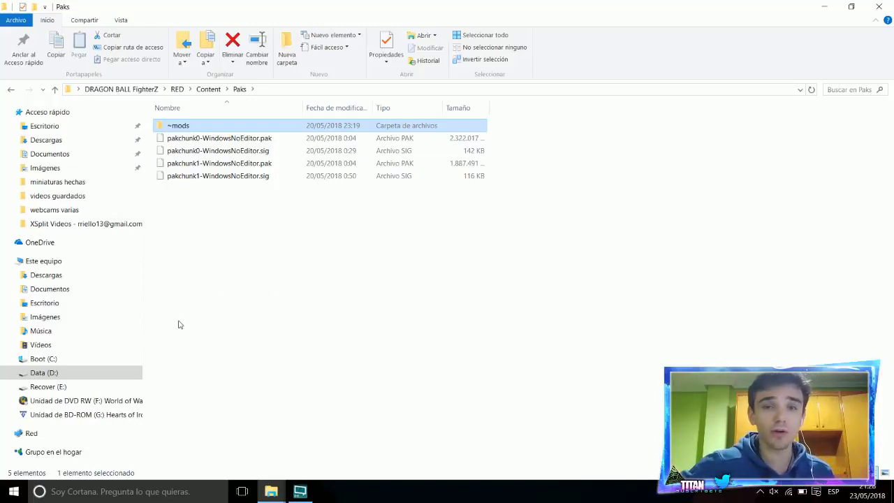
pyautogui.doubleClick(187, 126)
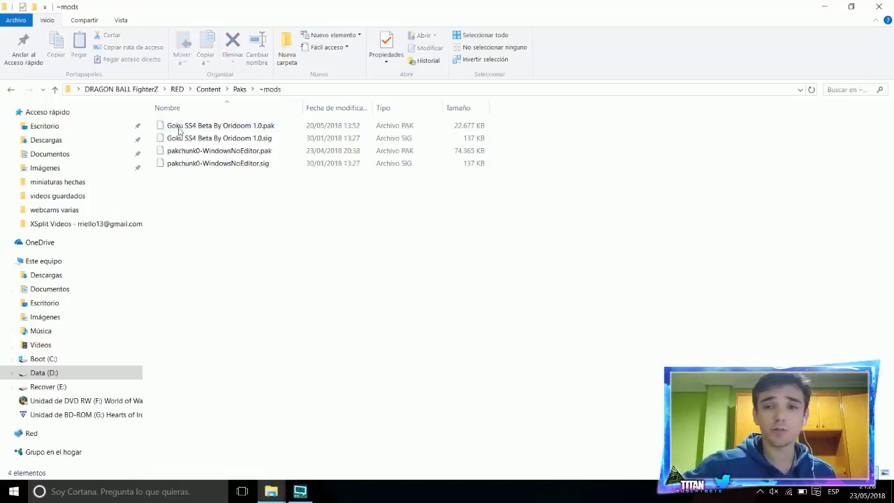
pyautogui.moveTo(225, 221); pyautogui.dragTo(335, 413)
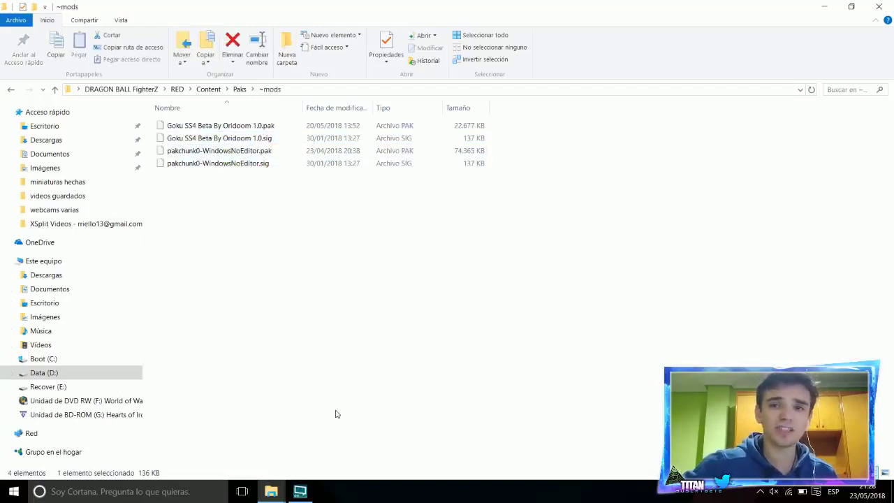
# Step: Launch Google Chrome and close the extra start.iminent.com tab
pyautogui.click(13, 492)
pyautogui.click(85, 206)
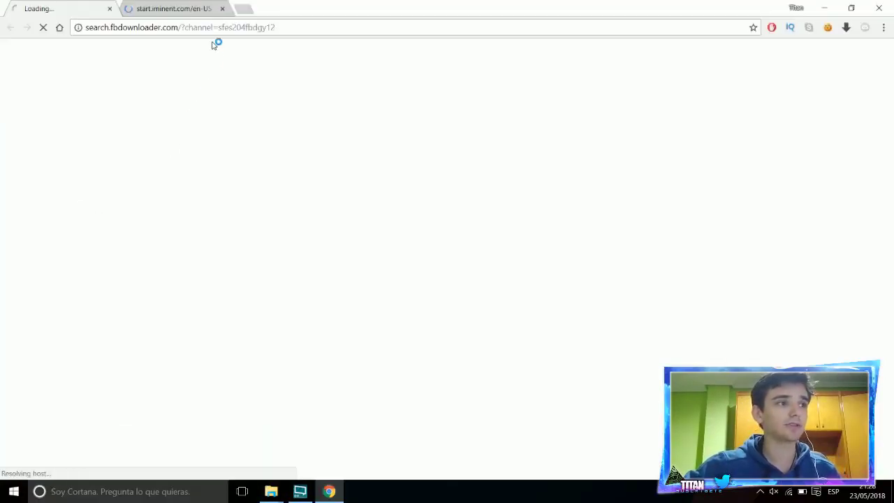
pyautogui.click(222, 9)
# Step: Search the web for fighterzmods and open the FighterZ Mods site from the results
pyautogui.click(233, 27)
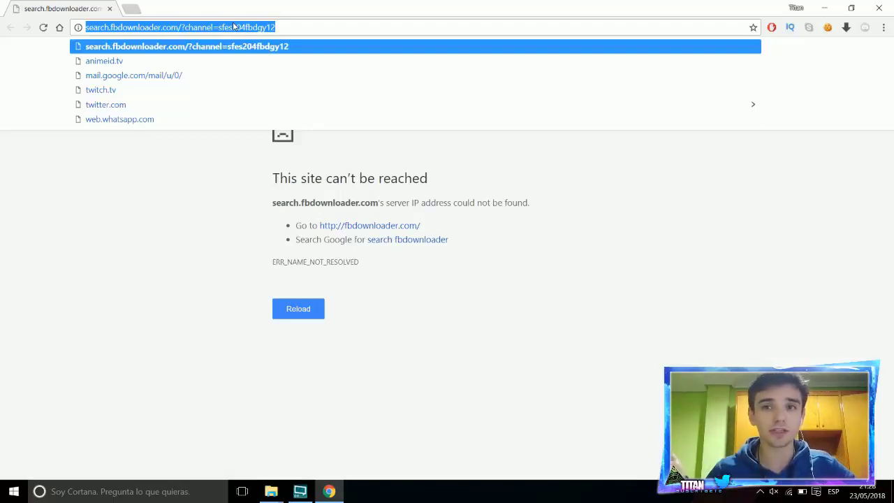
pyautogui.write('fig')
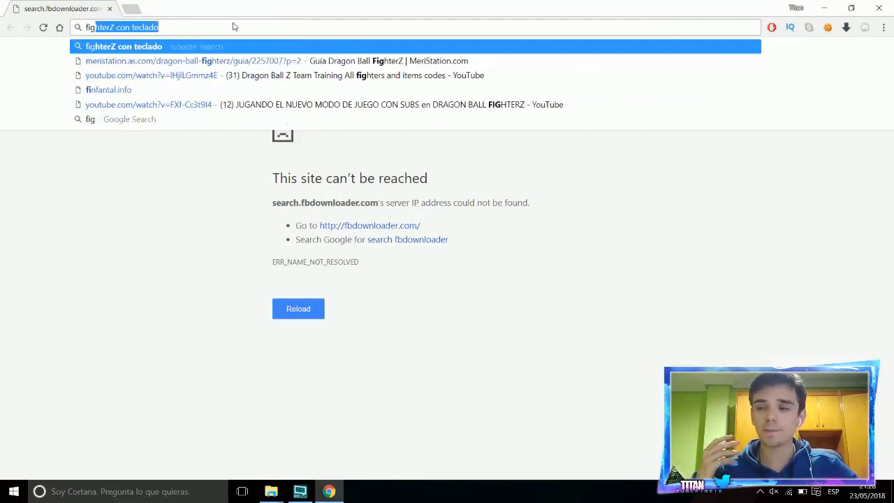
pyautogui.write('hterzmods')
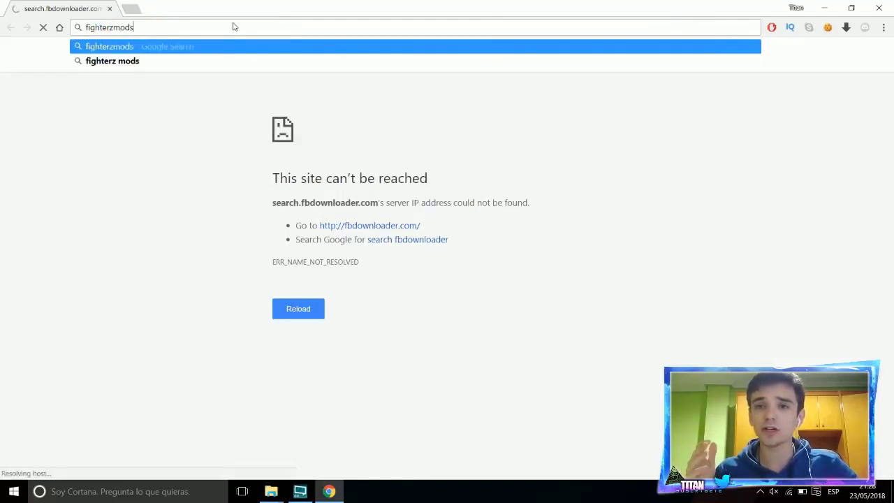
pyautogui.press('Return')
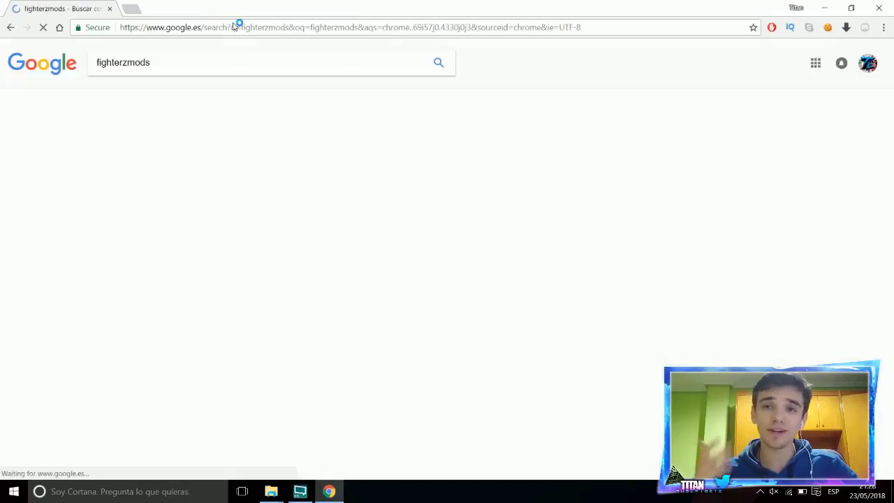
pyautogui.click(155, 169)
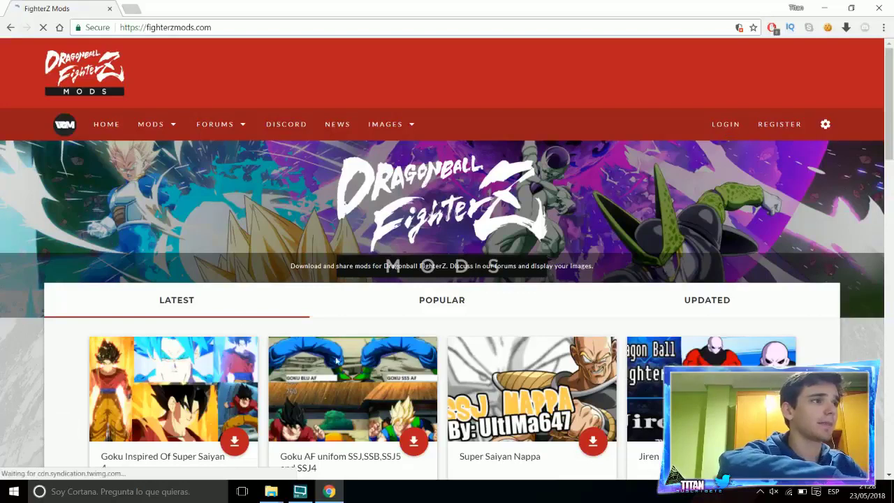
# Step: Log in to the FighterZ Mods website with the account's e-mail and password
pyautogui.click(735, 126)
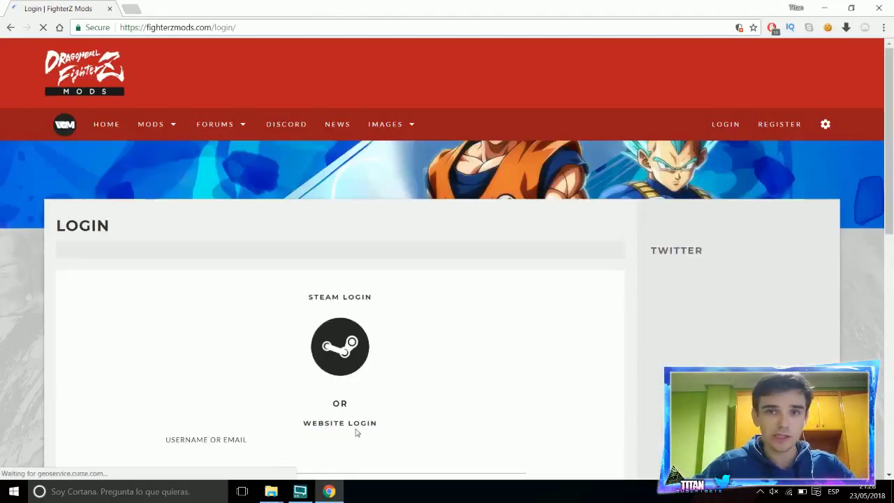
pyautogui.scroll(-3, 344, 409)
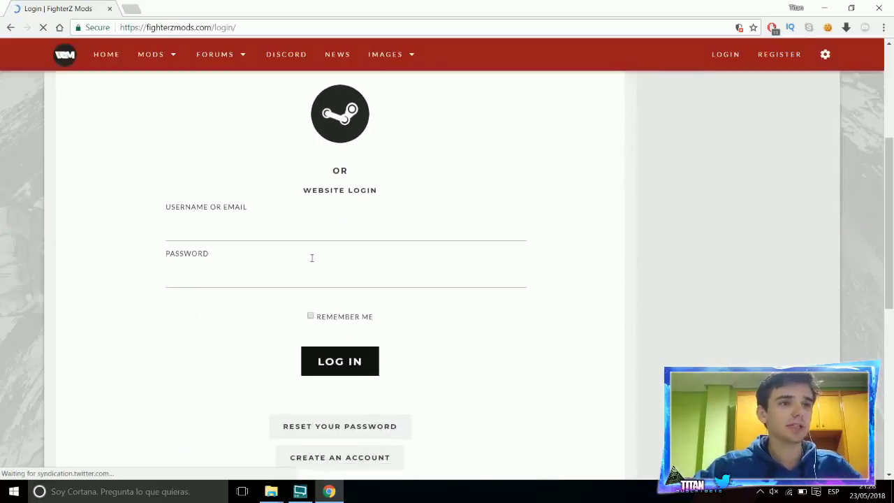
pyautogui.click(306, 229)
pyautogui.click(296, 248)
pyautogui.click(289, 274)
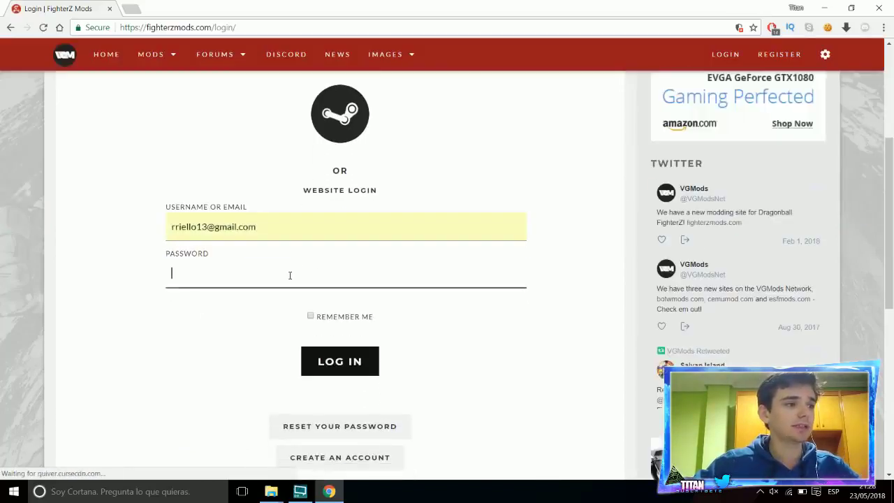
pyautogui.press('capslock')
pyautogui.write('A')
pyautogui.press('capslock')
pyautogui.write('•••••')
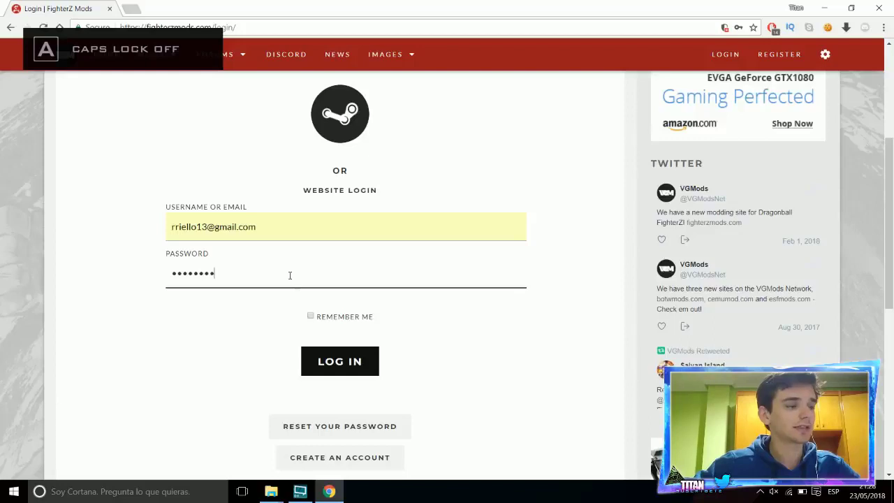
pyautogui.write('••')
pyautogui.press('Return')
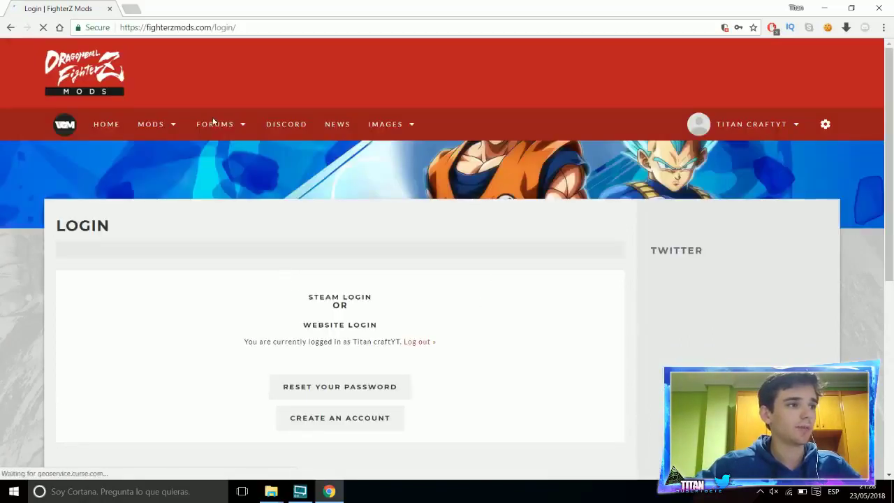
# Step: Browse the site's full mods listing and open the page of the Jiren mod
pyautogui.scroll(-2, 240, 275)
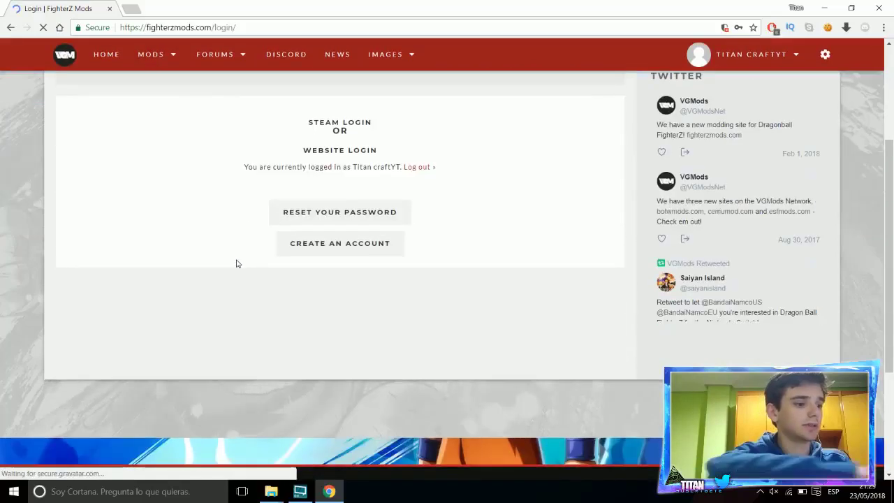
pyautogui.scroll(3, 236, 262)
pyautogui.moveTo(157, 129)
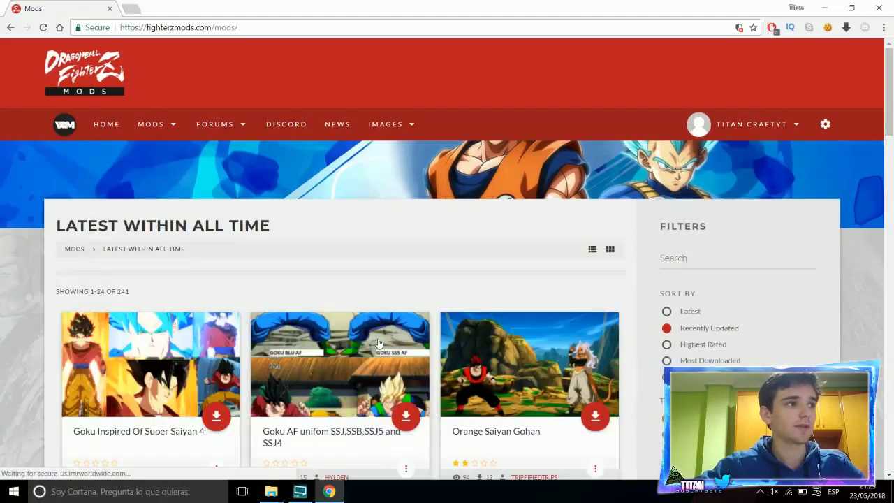
pyautogui.scroll(-2, 380, 342)
pyautogui.scroll(-3, 380, 342)
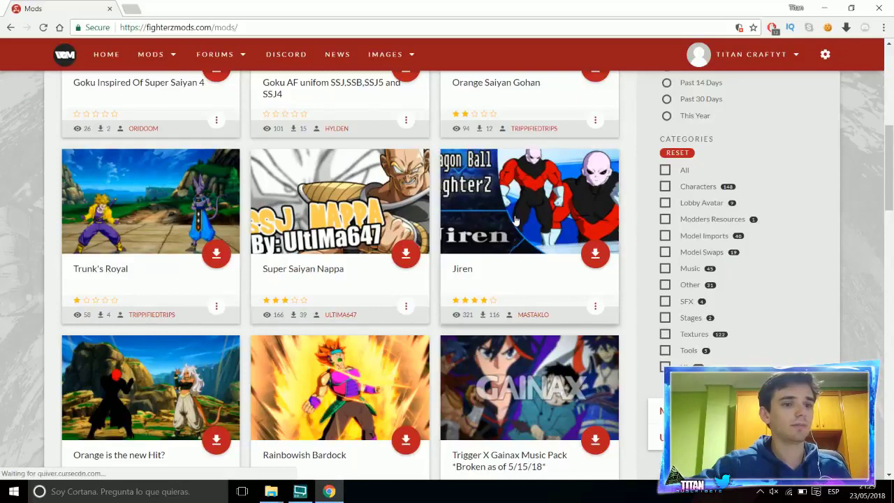
pyautogui.click(514, 220)
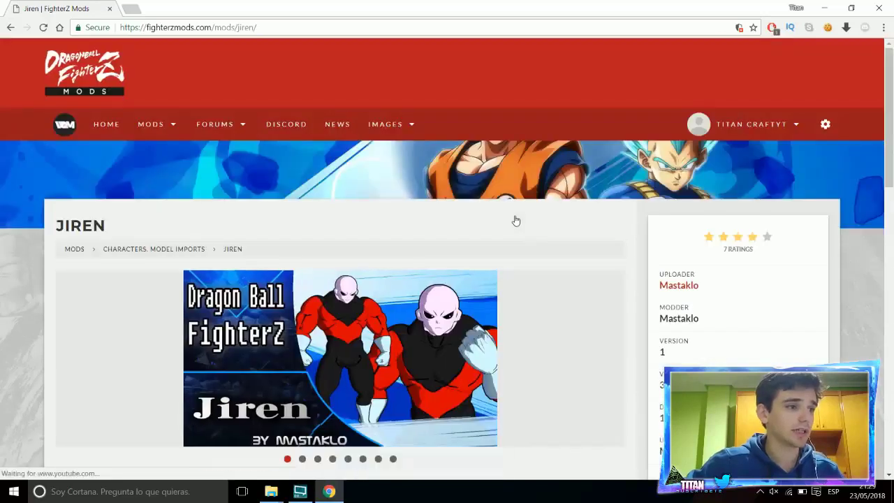
# Step: Download the Jiren by Mastaklo.rar archive through the mod page's MediaFire link
pyautogui.scroll(-3, 515, 220)
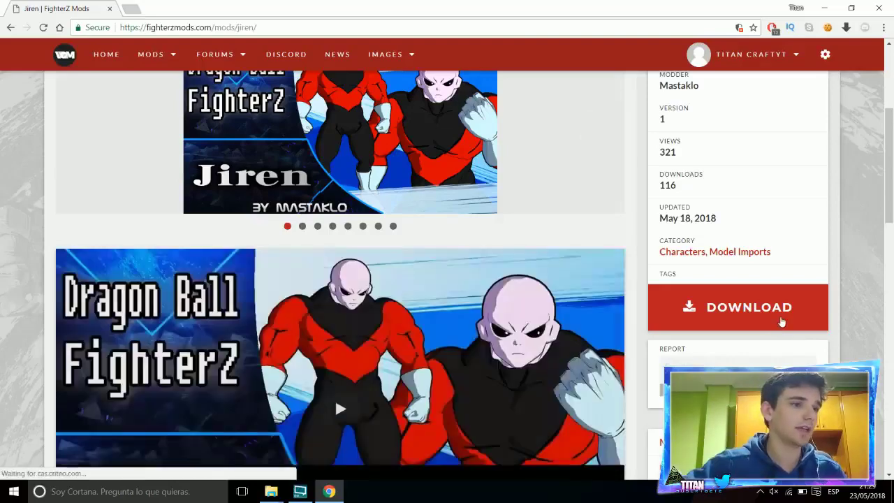
pyautogui.click(768, 319)
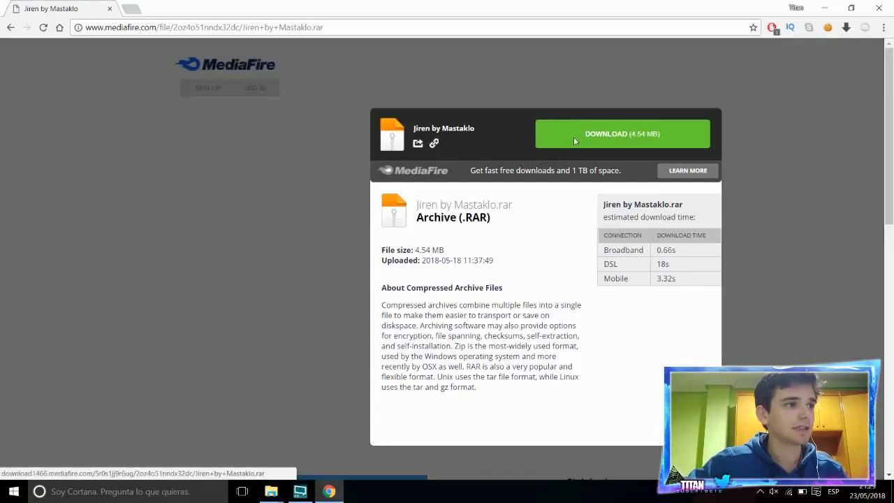
pyautogui.click(573, 136)
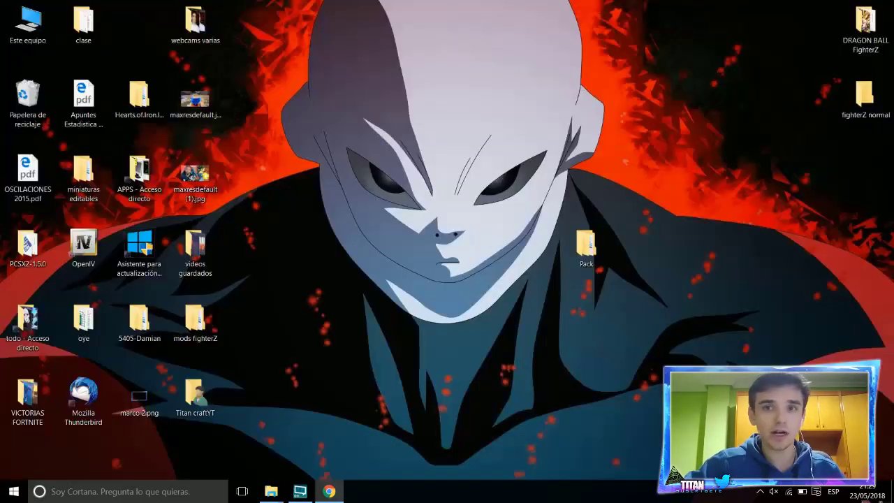
# Step: Extract Jiren by Mastaklo.rar into its own folder and move that folder to the middle of the desktop
pyautogui.rightClick(691, 179)
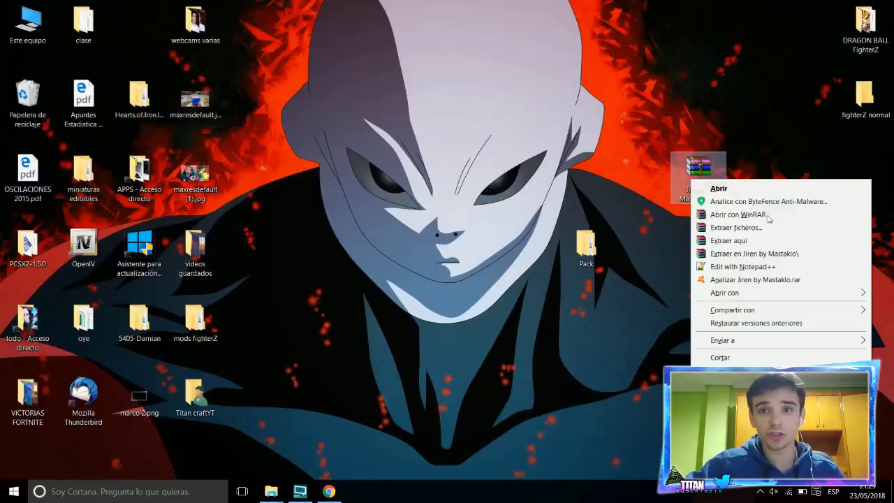
pyautogui.click(738, 254)
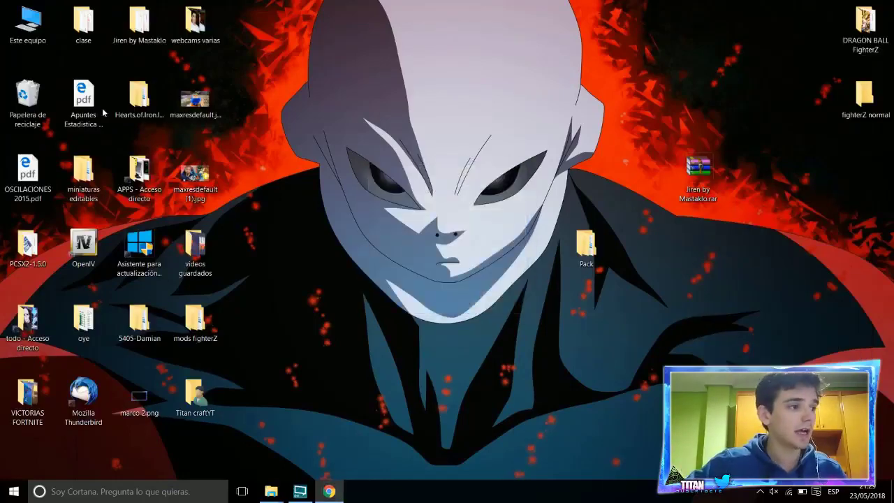
pyautogui.moveTo(139, 21); pyautogui.dragTo(423, 231)
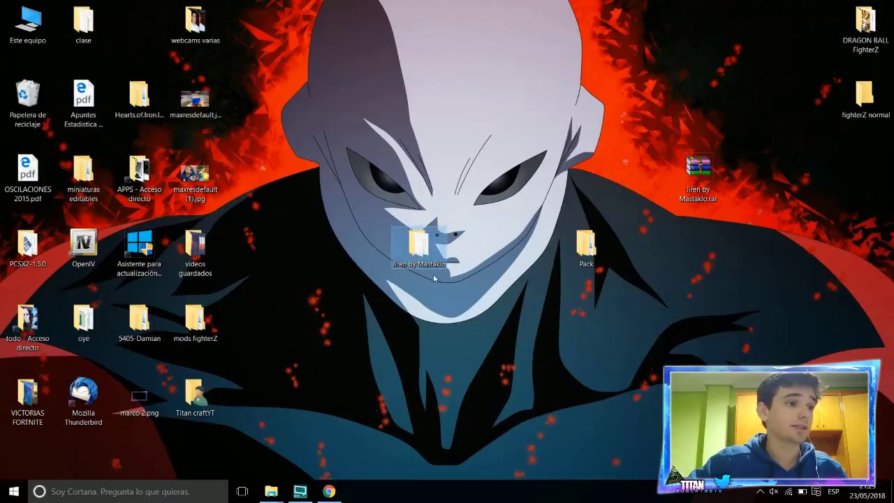
# Step: Copy both (Android16-All) Jiren files, the .pak and the .sig, from the extracted Jiren by Mastaklo folder
pyautogui.press('Return')
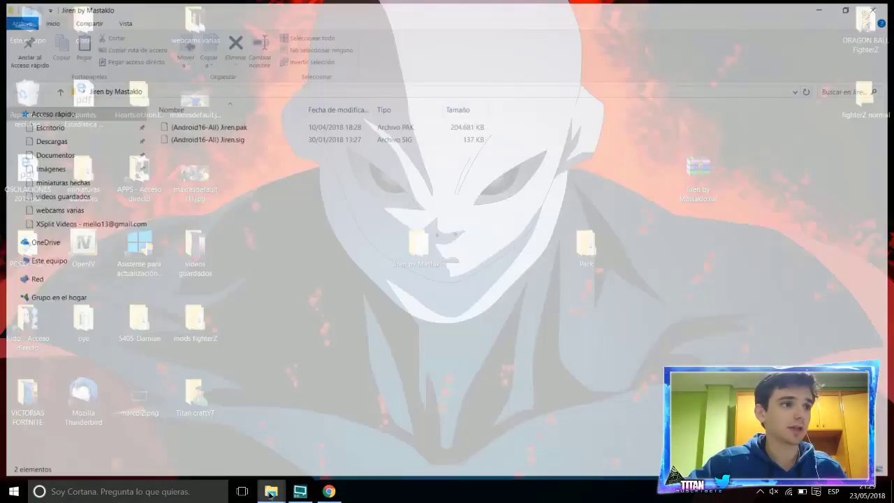
pyautogui.click(271, 134)
pyautogui.hotkey('ctrl', 'a')
pyautogui.rightClick(271, 133)
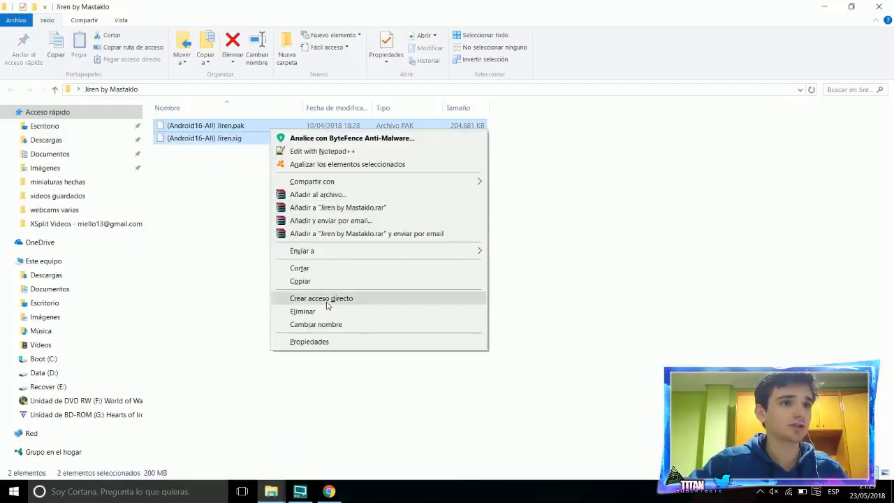
pyautogui.click(305, 283)
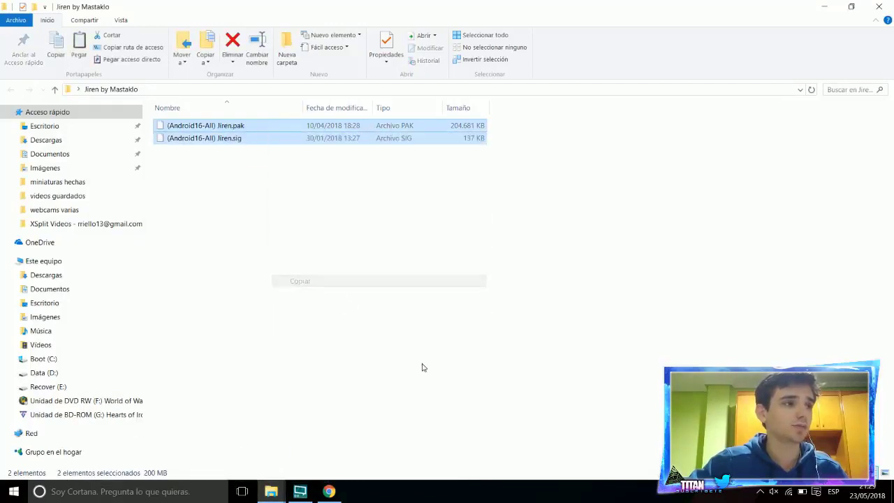
# Step: Switch to the game's ~mods folder and delete all the mod files in it
pyautogui.click(271, 491)
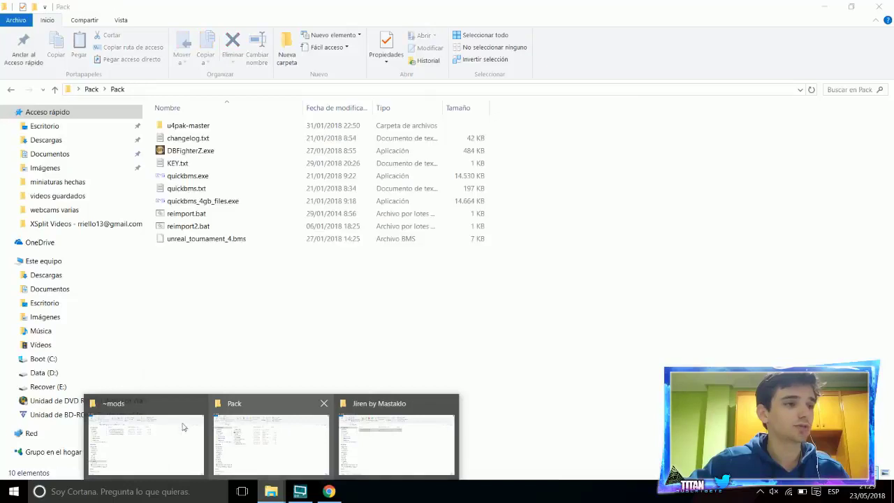
pyautogui.click(146, 440)
pyautogui.click(10, 90)
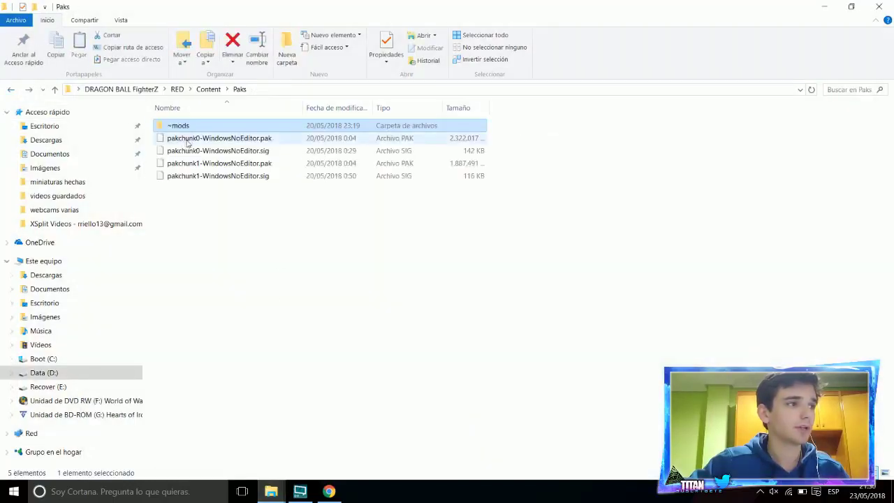
pyautogui.doubleClick(183, 126)
pyautogui.hotkey('ctrl', 'a')
pyautogui.rightClick(236, 150)
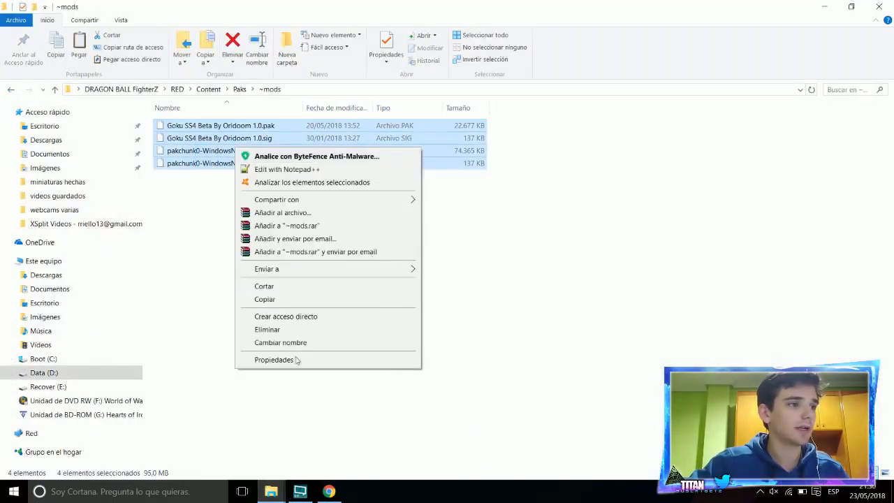
pyautogui.click(283, 325)
# Step: Paste the two (Android16-All) Jiren files into the emptied ~mods folder and close both folder windows
pyautogui.click(489, 259)
pyautogui.rightClick(463, 229)
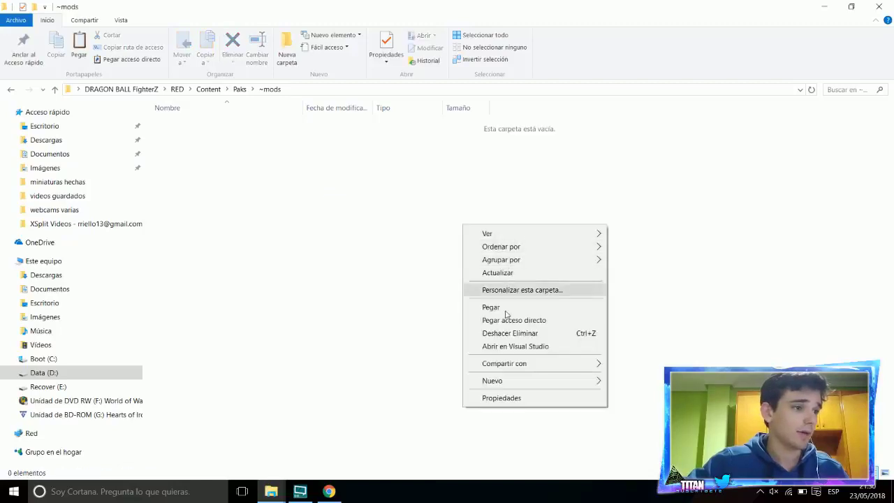
pyautogui.click(510, 305)
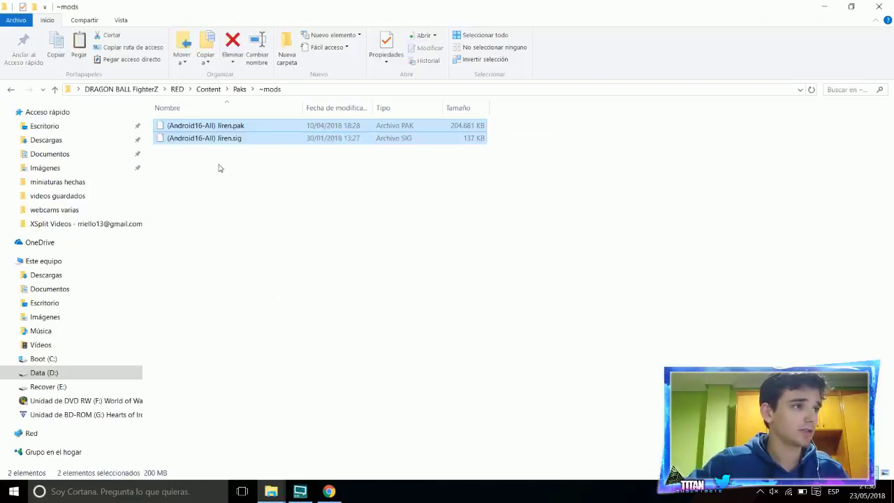
pyautogui.click(608, 212)
pyautogui.click(878, 7)
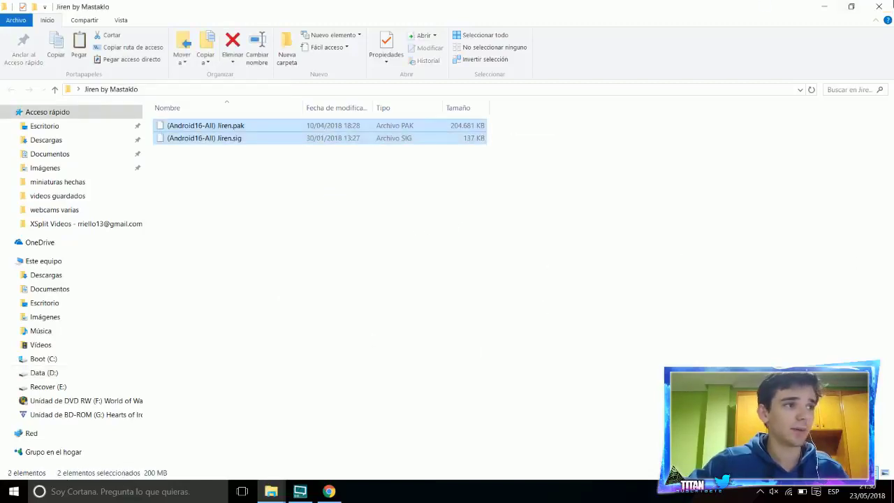
pyautogui.click(879, 6)
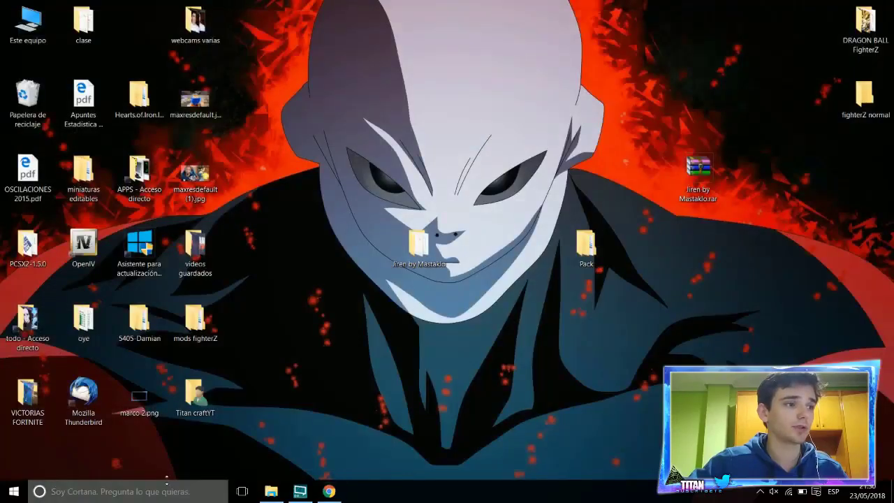
# Step: Open the Steam games folder on the Data (D:) drive: SteamLibrary, steamapps, common
pyautogui.click(271, 491)
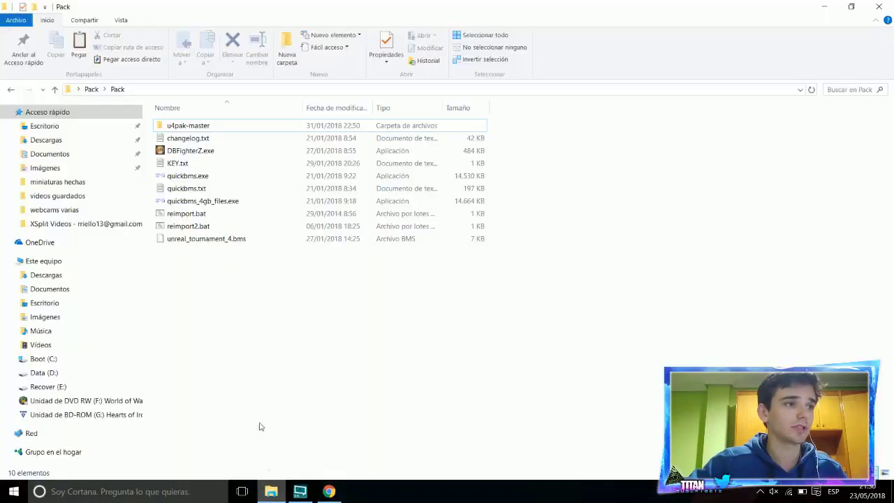
pyautogui.click(43, 359)
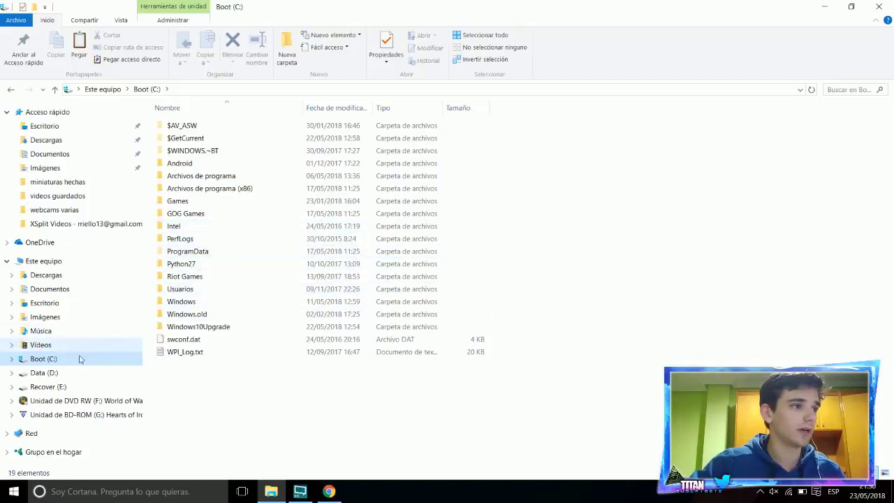
pyautogui.click(105, 372)
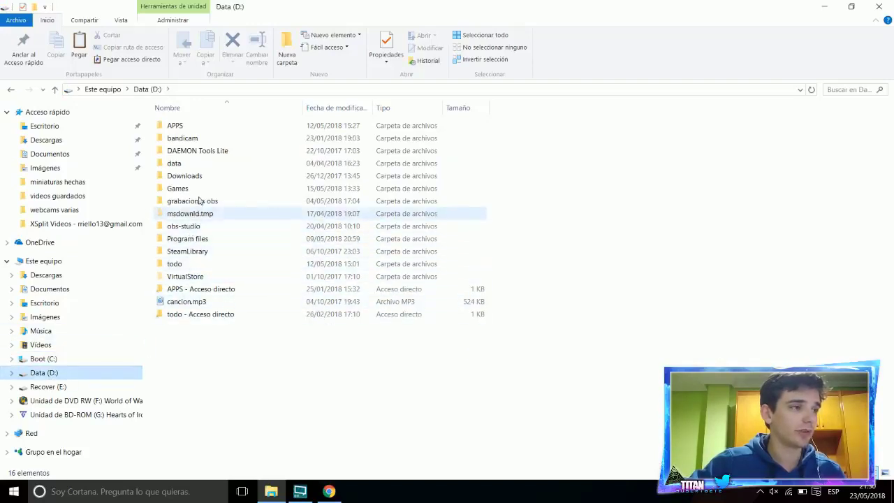
pyautogui.doubleClick(202, 251)
pyautogui.doubleClick(184, 126)
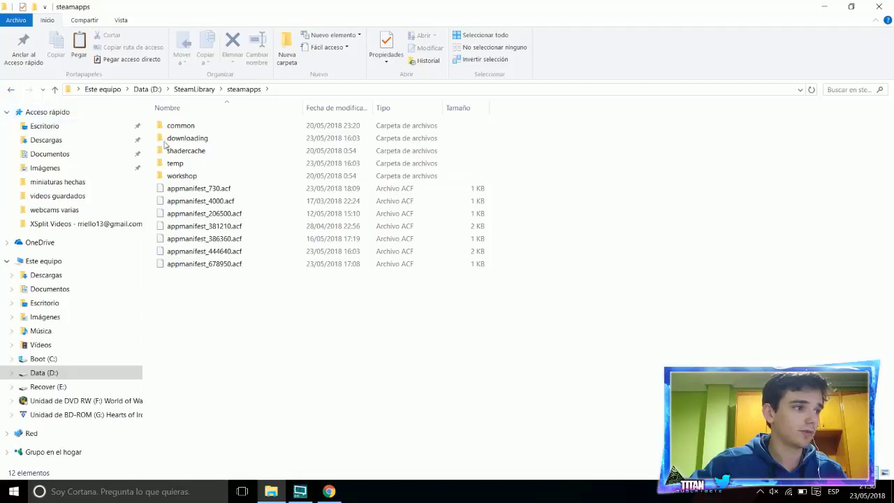
pyautogui.doubleClick(175, 126)
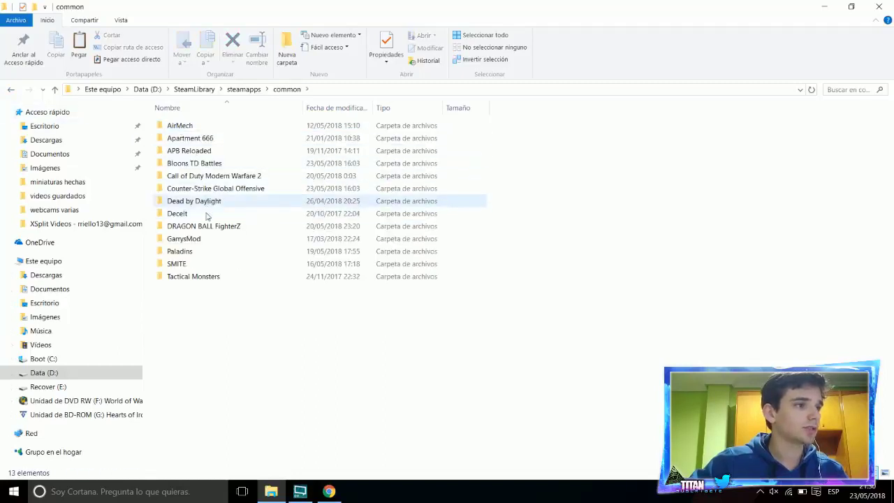
# Step: Move the original DRAGON BALL FighterZ folder from common into the fighterZ normal folder on the desktop
pyautogui.rightClick(206, 226)
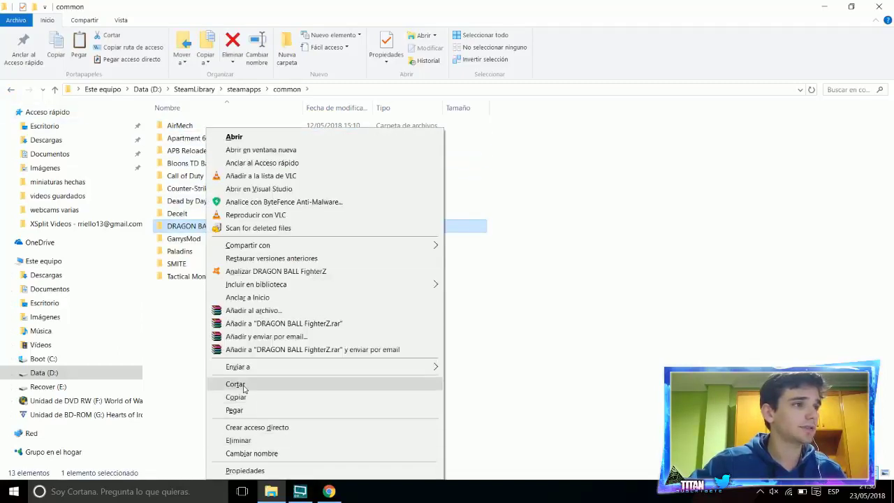
pyautogui.click(244, 385)
pyautogui.click(824, 7)
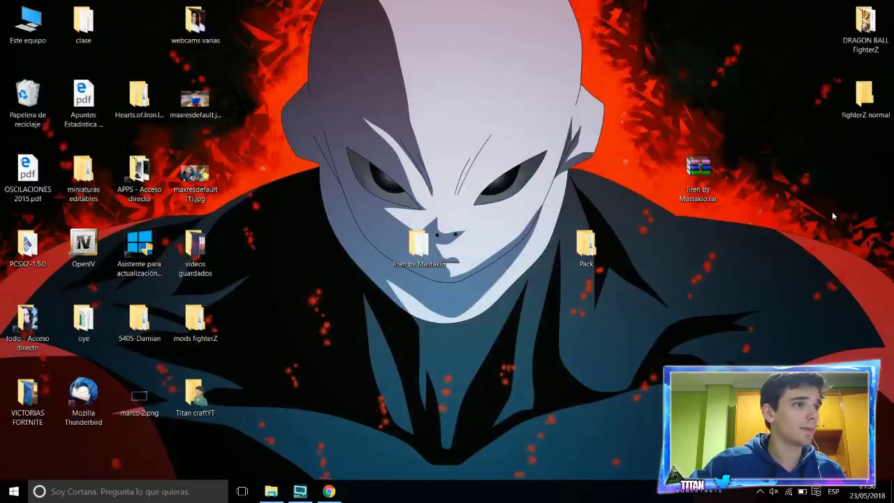
pyautogui.rightClick(802, 231)
pyautogui.click(728, 200)
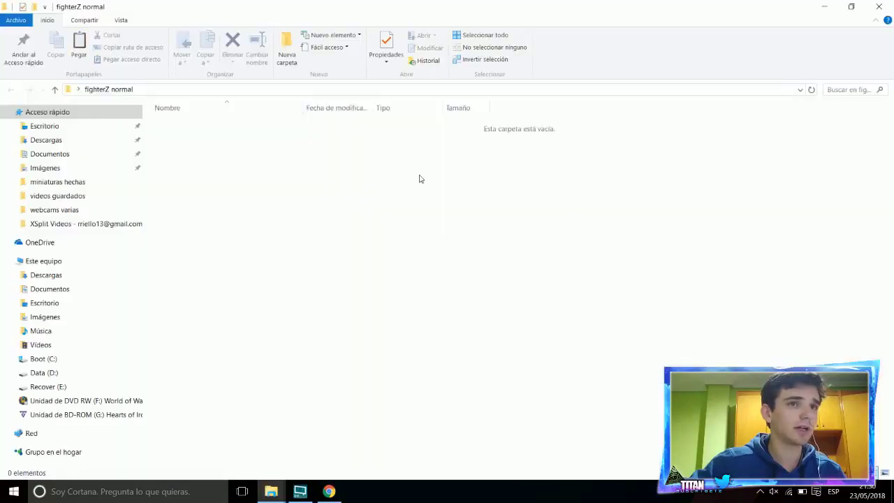
pyautogui.rightClick(418, 175)
pyautogui.click(449, 257)
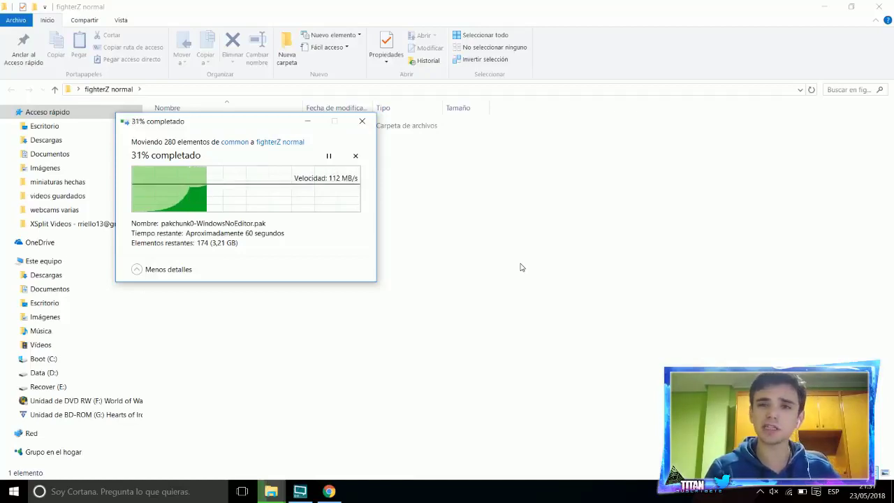
pyautogui.click(824, 7)
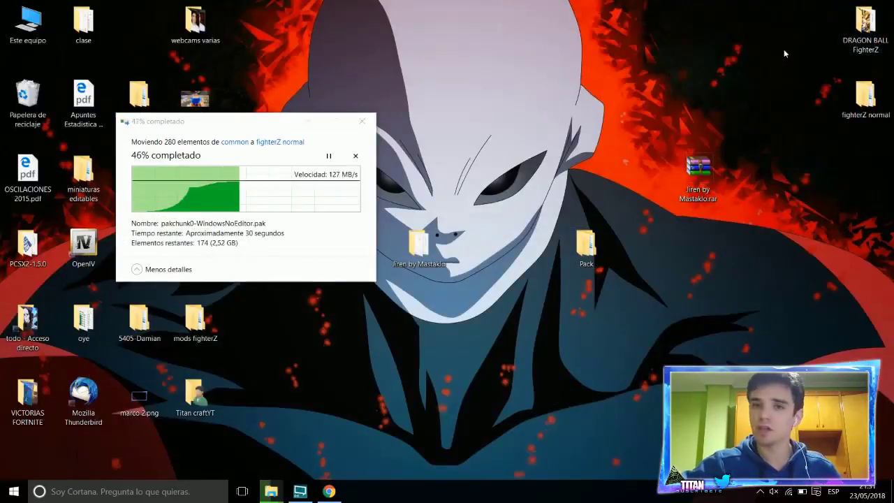
# Step: Check the modded DRAGON BALL FighterZ folder on the desktop and move it into Steam's common folder
pyautogui.doubleClick(869, 31)
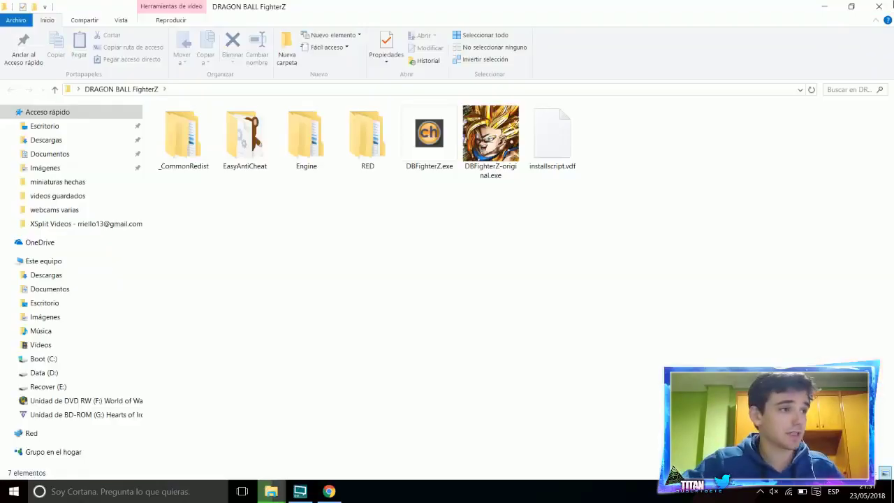
pyautogui.click(892, 6)
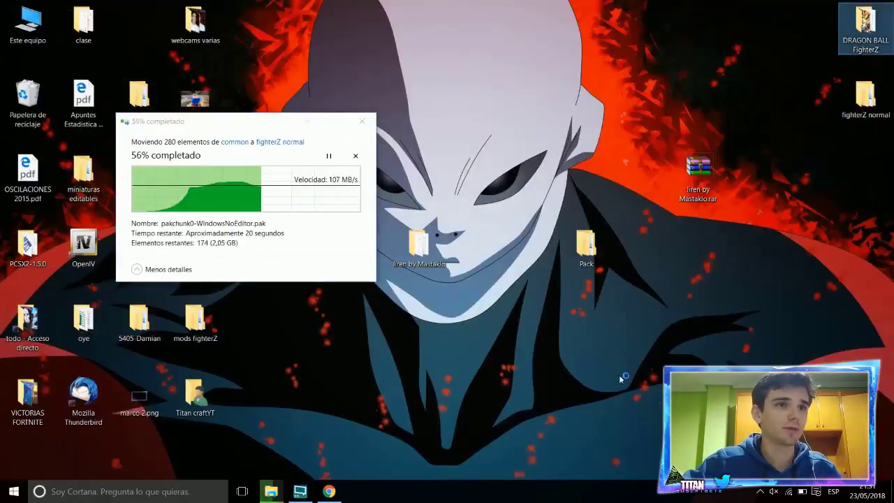
pyautogui.rightClick(867, 28)
pyautogui.click(689, 310)
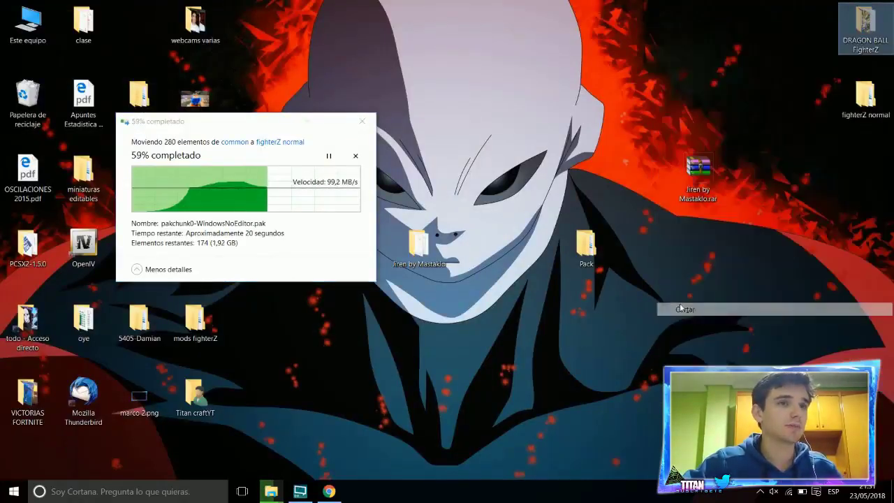
pyautogui.click(272, 492)
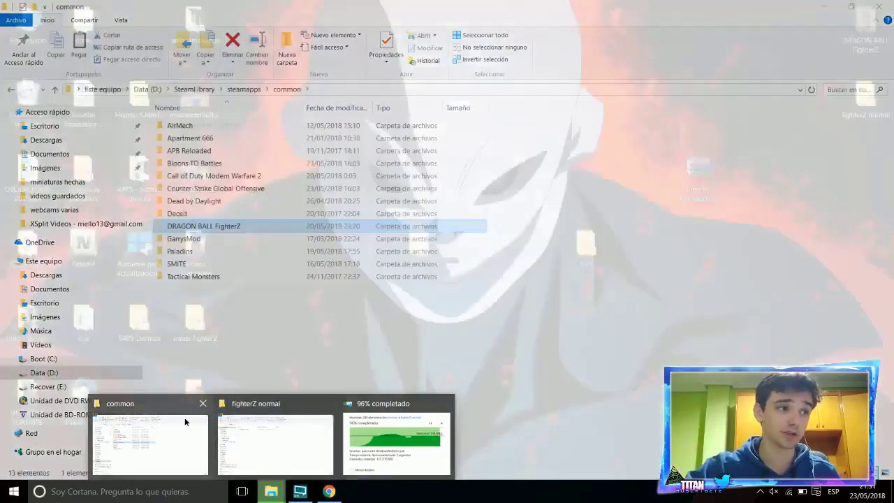
pyautogui.click(190, 419)
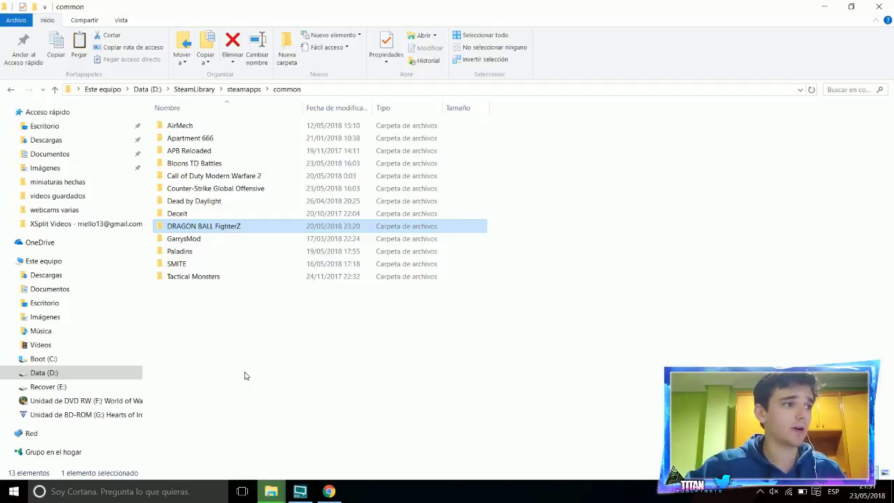
pyautogui.moveTo(271, 491)
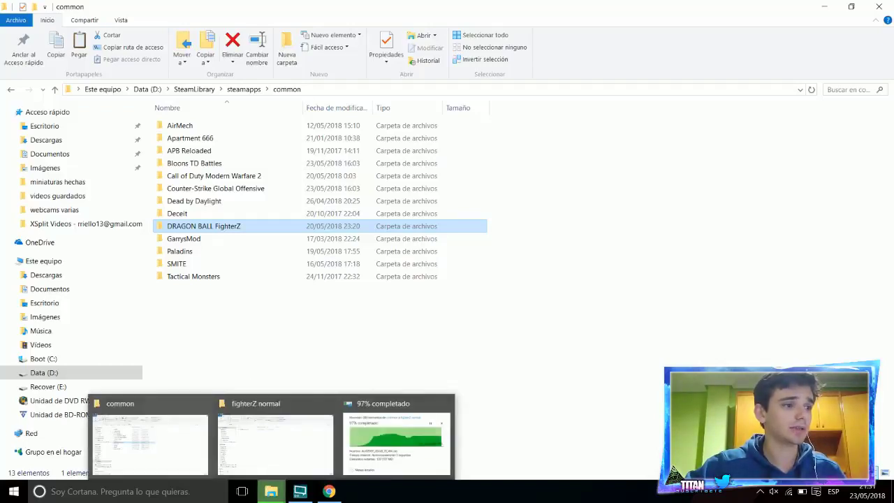
pyautogui.moveTo(370, 473)
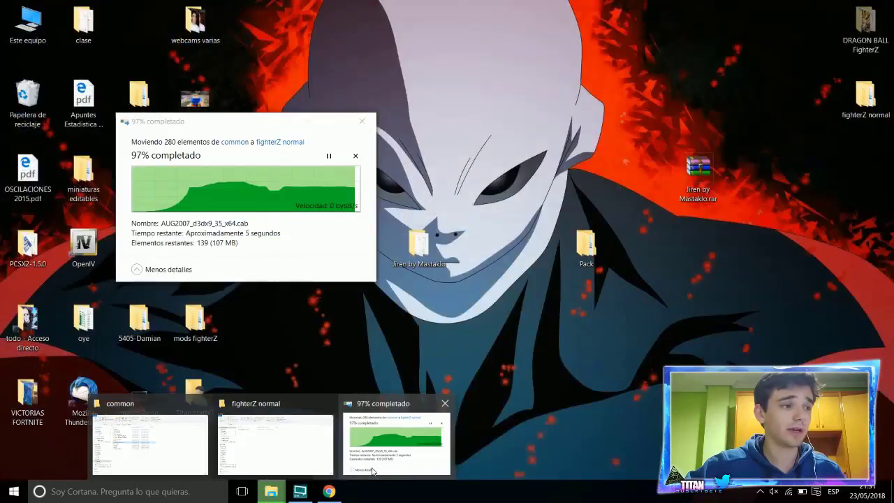
pyautogui.click(373, 472)
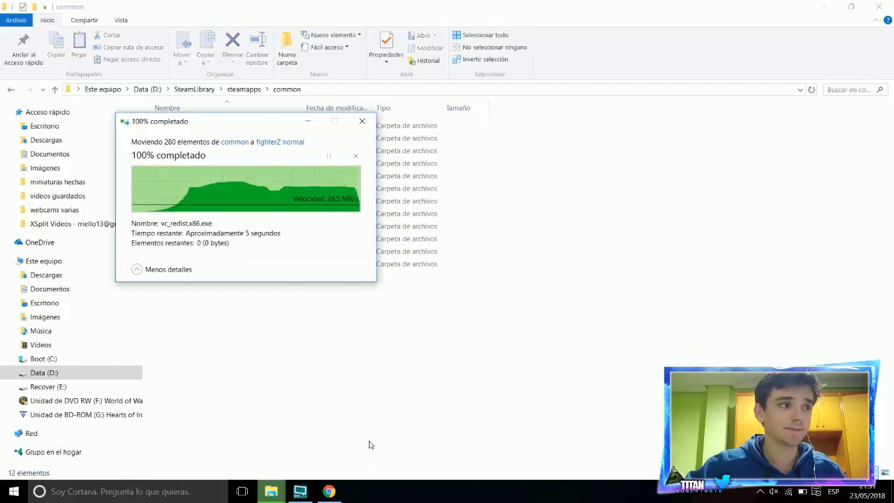
pyautogui.rightClick(354, 370)
pyautogui.click(420, 270)
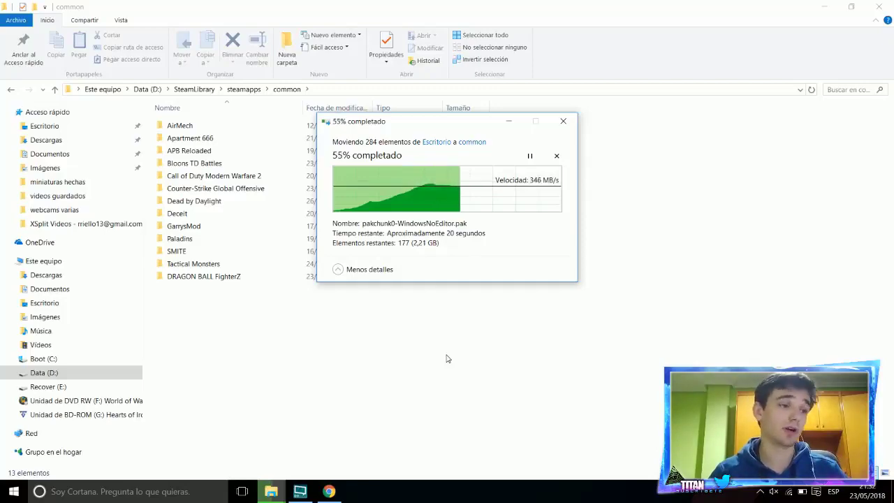
# Step: Check the progress of moving the modded game folder into common
pyautogui.press('super')
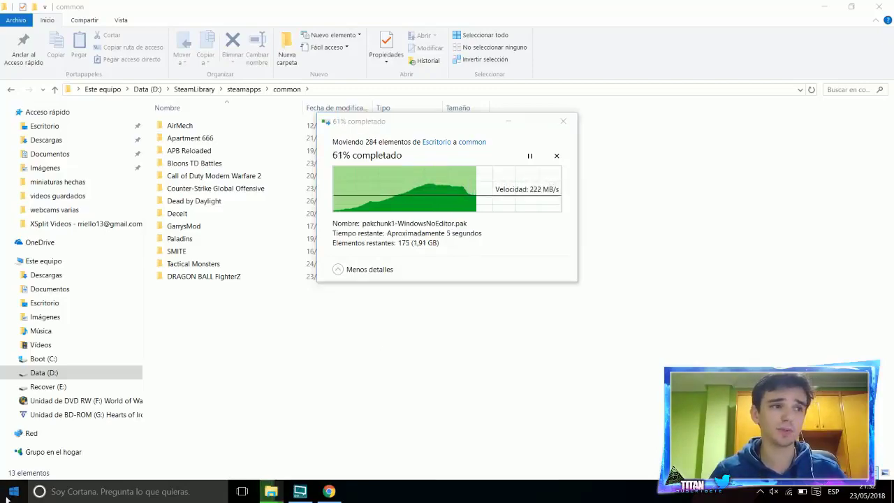
pyautogui.click(784, 304)
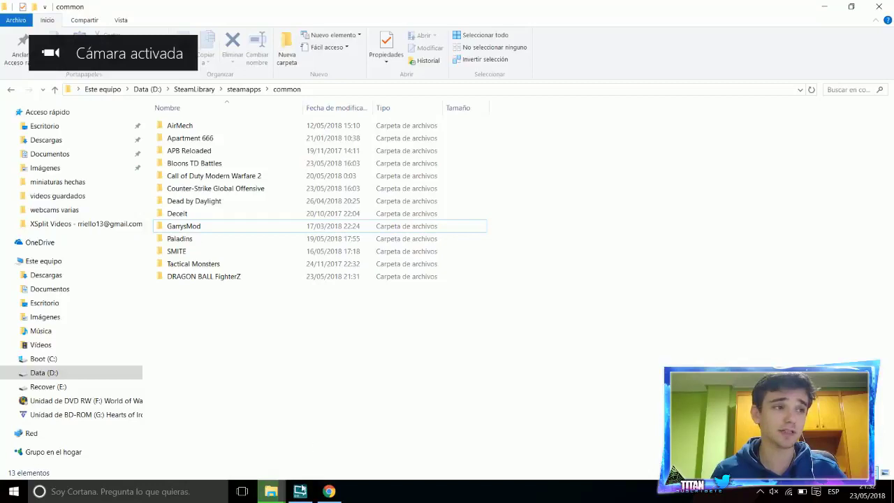
pyautogui.moveTo(271, 491)
pyautogui.click(388, 447)
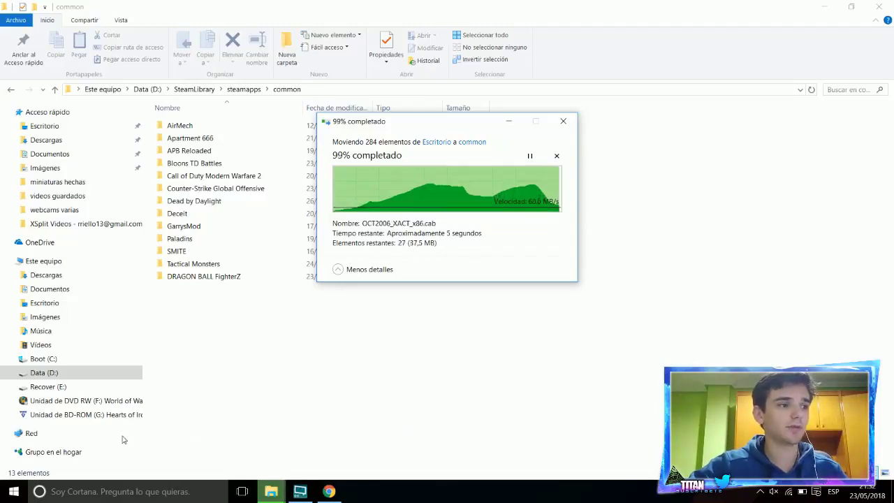
# Step: Launch Steam and switch to its window
pyautogui.click(13, 491)
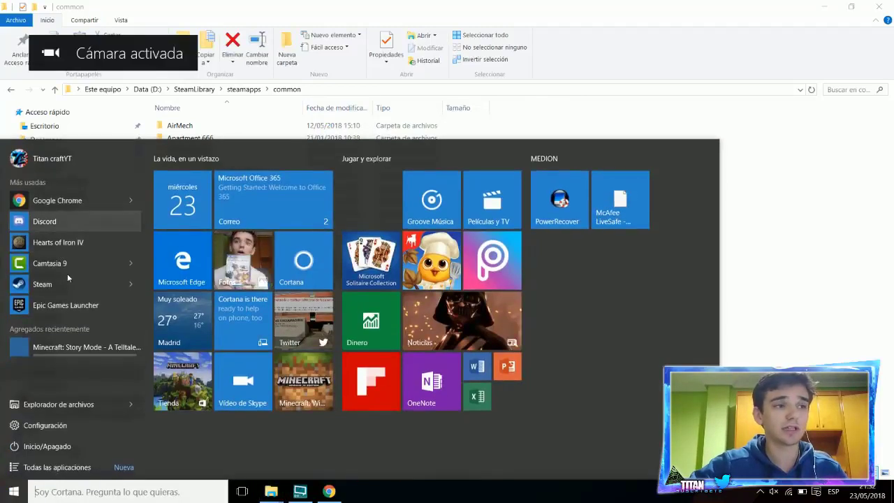
pyautogui.press('Escape')
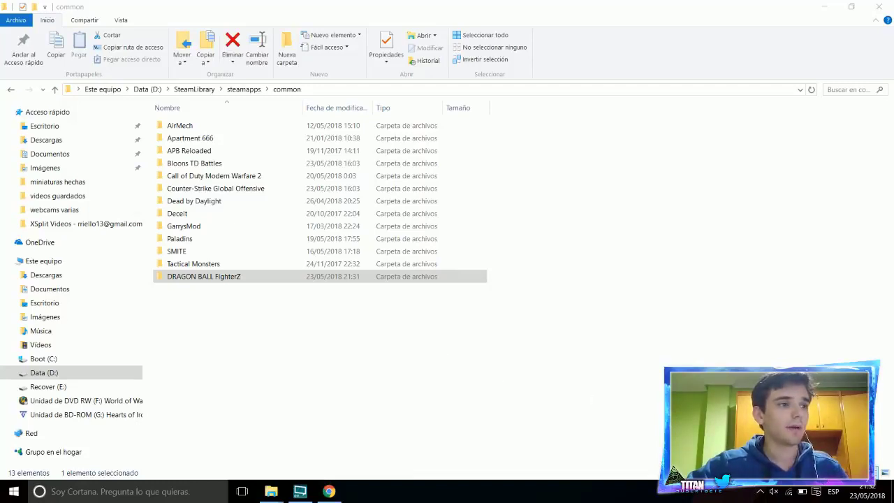
pyautogui.click(310, 491)
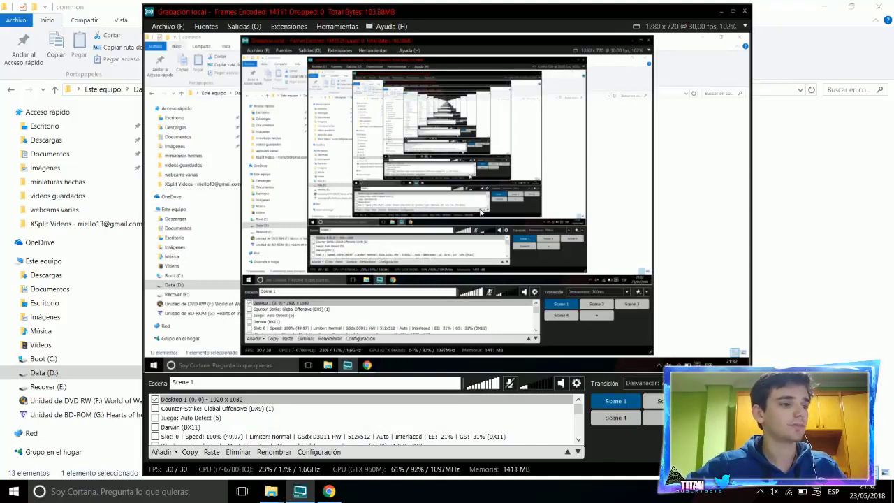
pyautogui.click(828, 203)
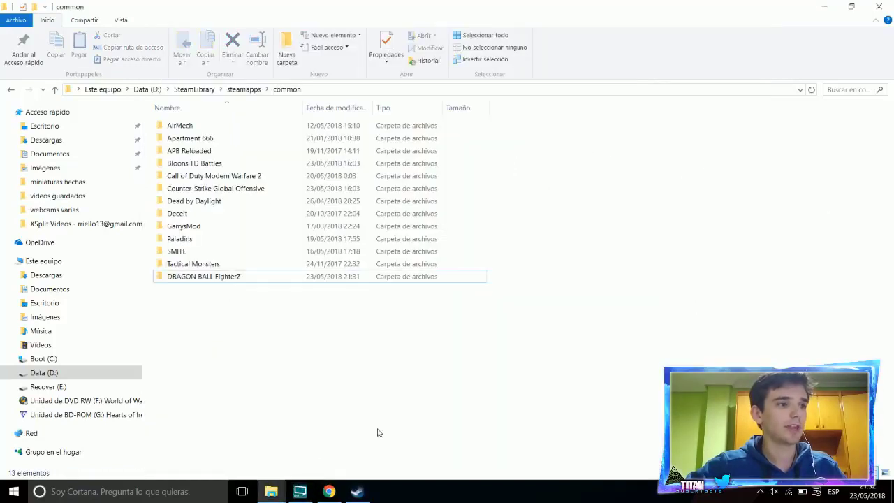
pyautogui.click(361, 491)
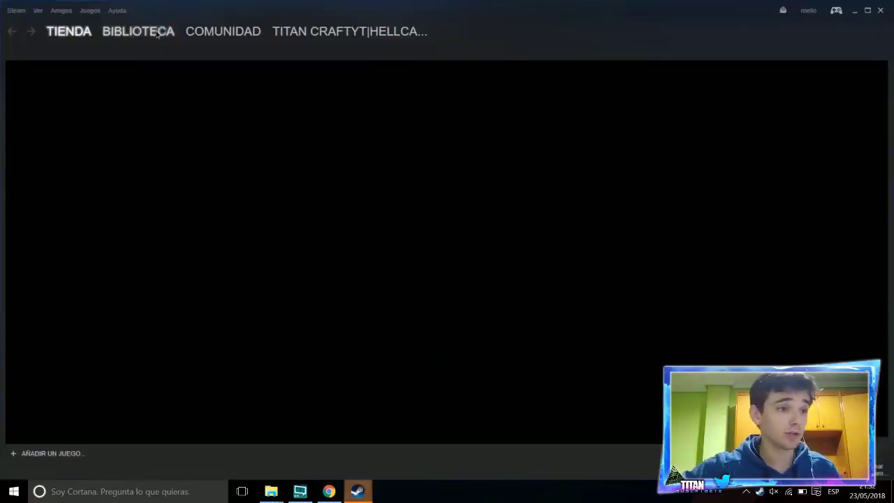
# Step: Launch DRAGON BALL FighterZ from the Steam library after dismissing the news window
pyautogui.click(158, 31)
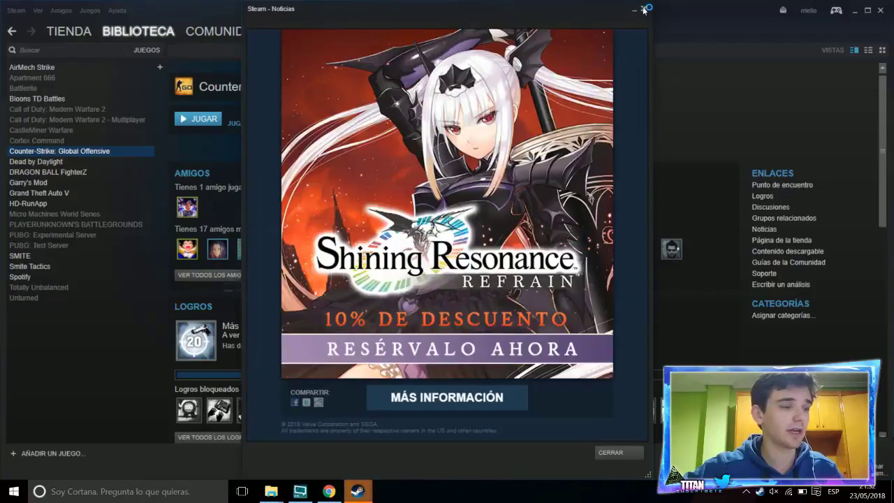
pyautogui.click(643, 9)
pyautogui.click(58, 174)
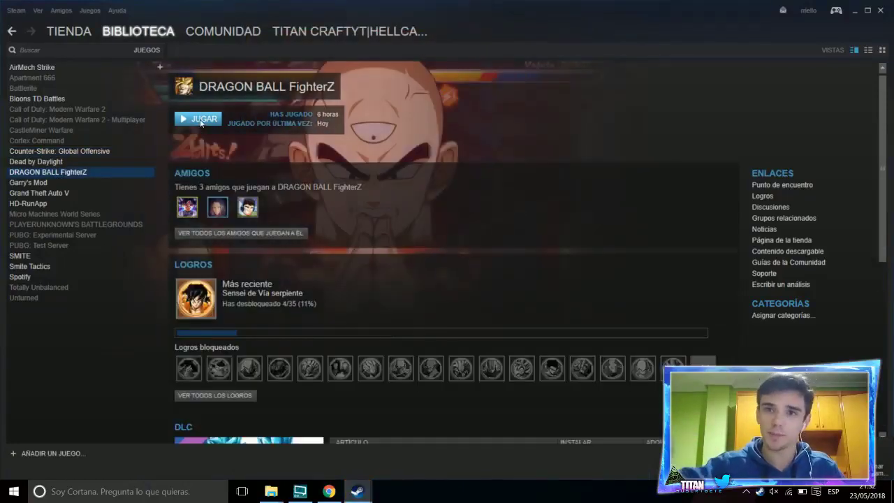
pyautogui.click(201, 120)
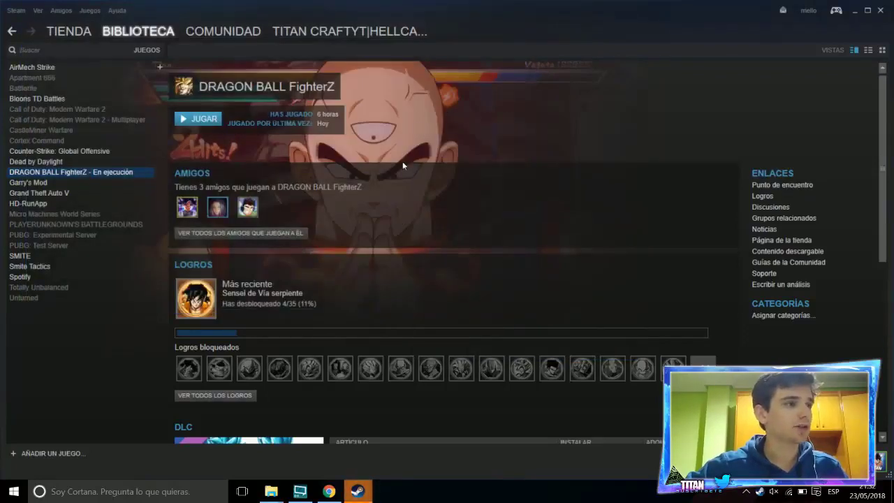
pyautogui.moveTo(357, 491)
pyautogui.click(394, 447)
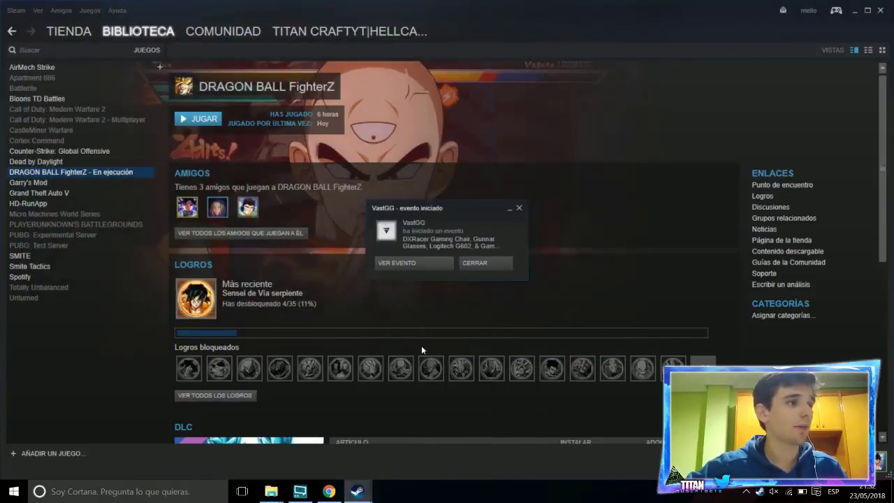
# Step: Dismiss the VastGG event notice, launch DRAGON BALL FighterZ from the library and minimize Steam to reveal the game window
pyautogui.click(487, 262)
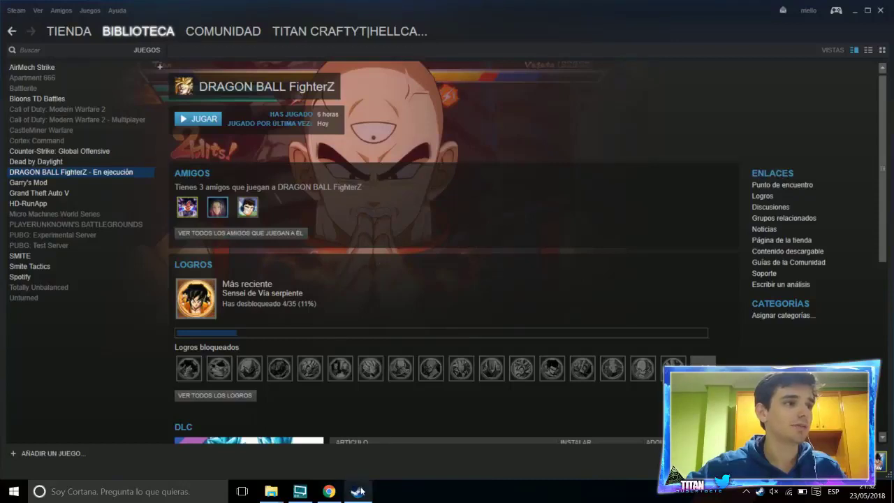
pyautogui.moveTo(358, 491)
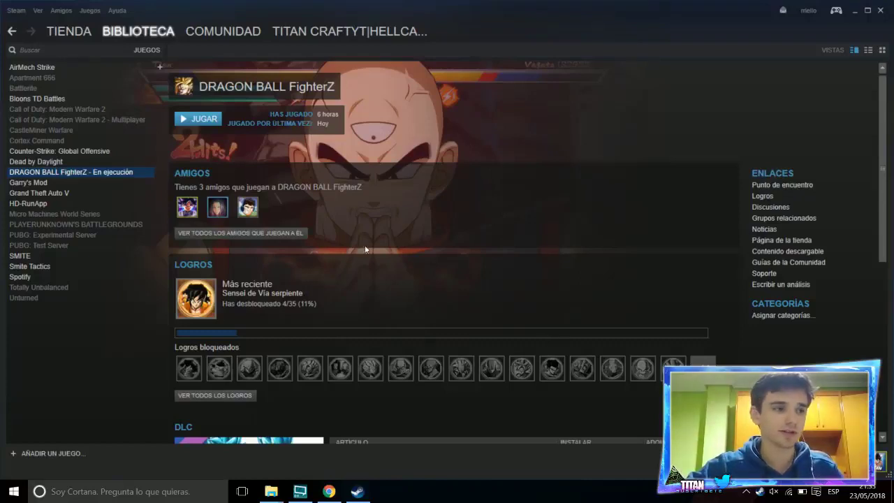
pyautogui.click(211, 121)
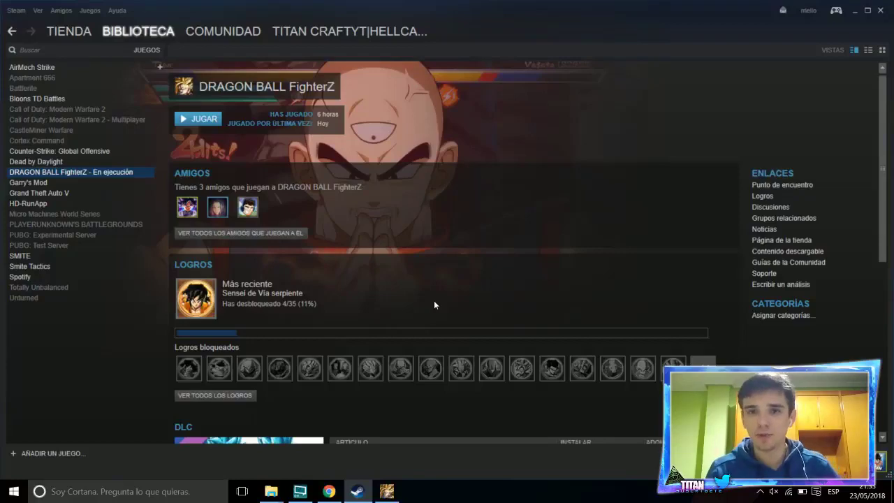
pyautogui.click(855, 11)
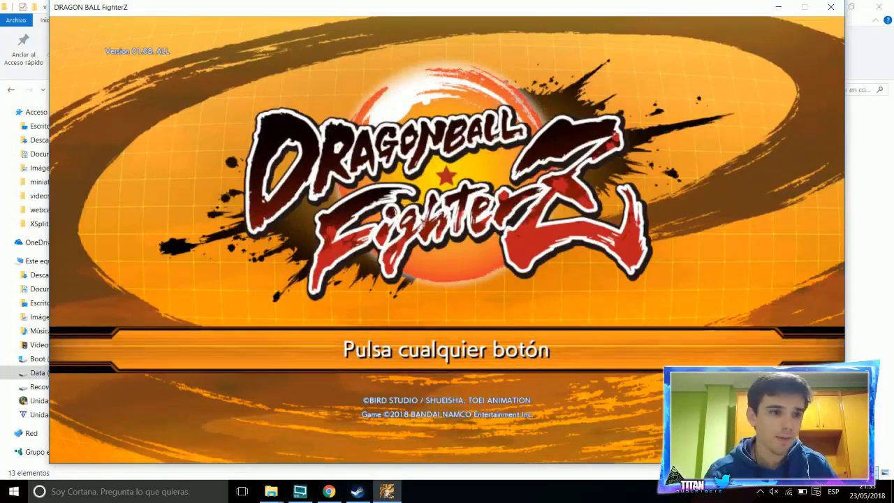
# Step: Pass the title screen, start the game with Jugar sin conexión and raise the system volume
pyautogui.press('Return')
pyautogui.press('Return')
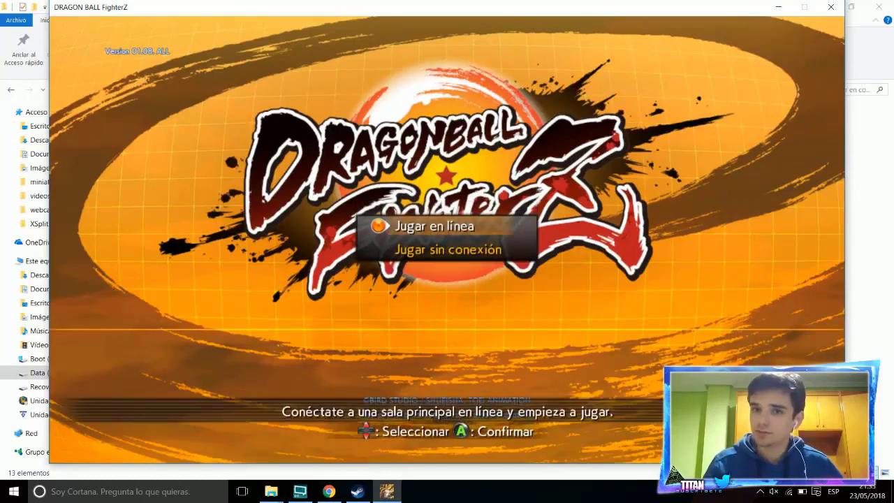
pyautogui.press('Down')
pyautogui.press('Return')
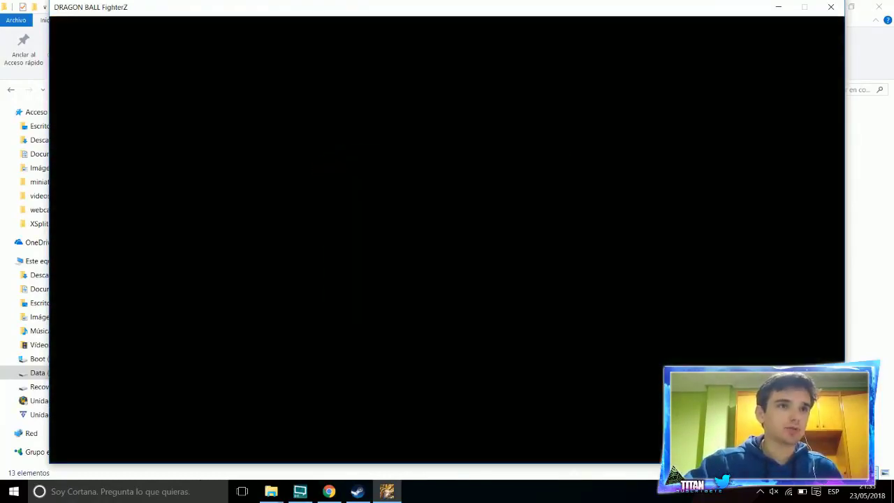
pyautogui.press('XF86AudioRaiseVolume')
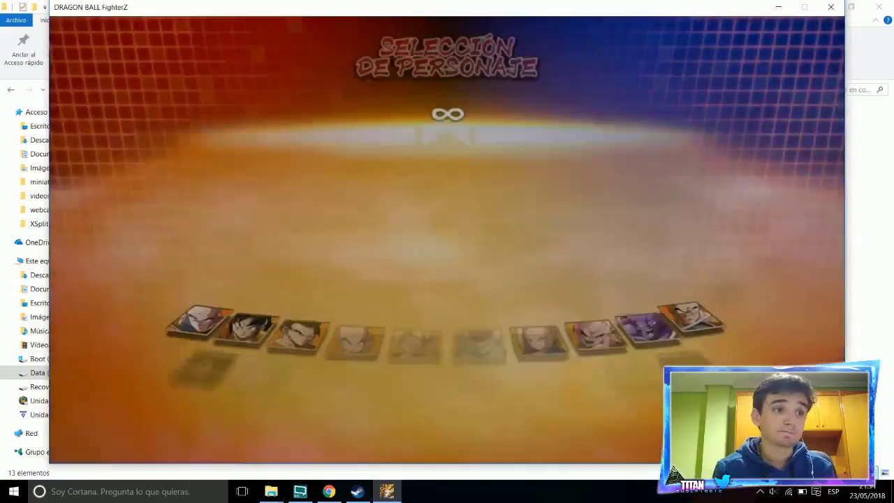
# Step: Choose the modded Jiren in the Androide Nº16 slot as the first team character
pyautogui.press('Right')
pyautogui.press('Right')
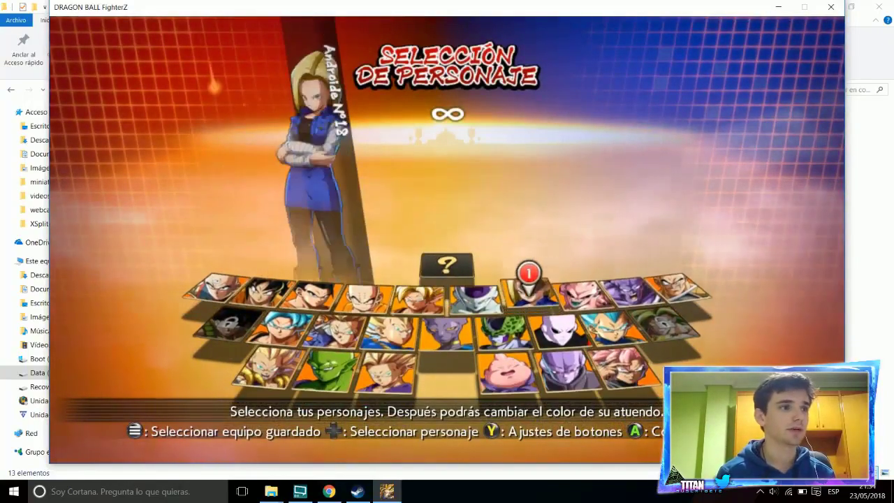
pyautogui.press('Down')
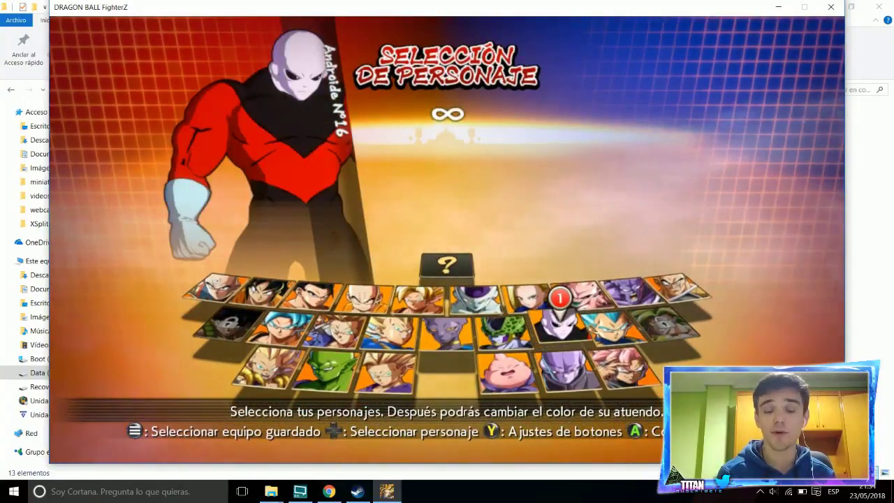
pyautogui.press('Return')
pyautogui.press('Right')
pyautogui.press('Up')
pyautogui.press('Return')
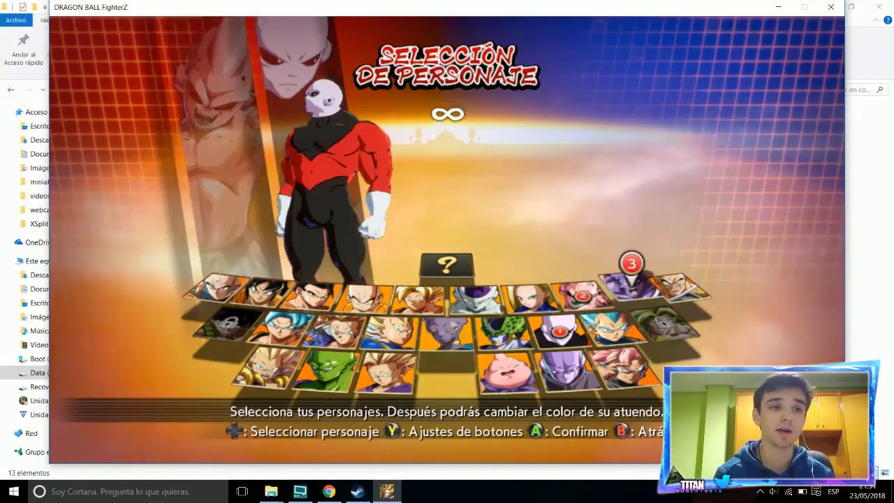
pyautogui.press('Left')
pyautogui.press('Down')
pyautogui.press('Escape')
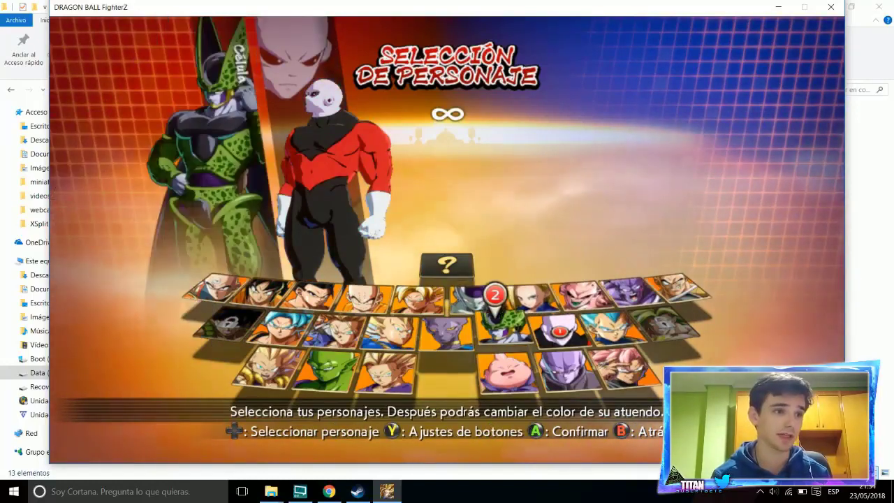
# Step: Choose Super Saiyan Vegeta as the second team character
pyautogui.press('Left')
pyautogui.press('Left')
pyautogui.press('Left')
pyautogui.press('Right')
pyautogui.press('Return')
# Step: Choose adult Gohan as the third team character and accept Color 01 for the whole team
pyautogui.press('Left')
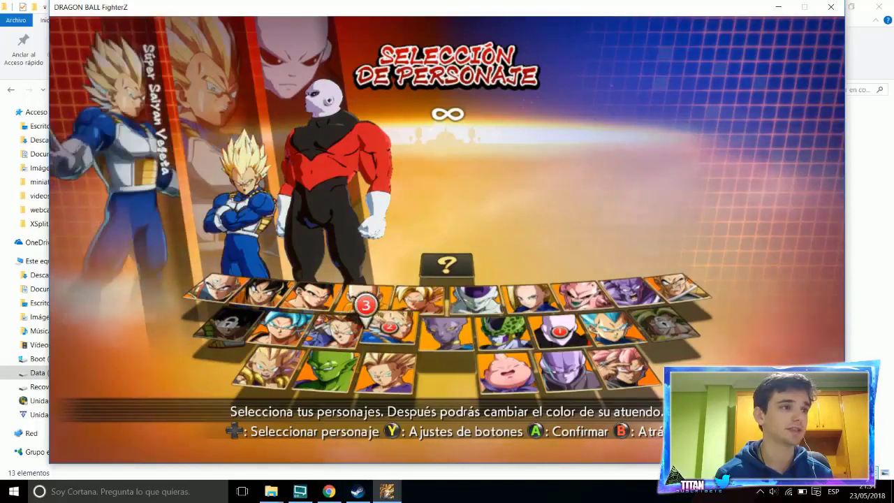
pyautogui.press('Left')
pyautogui.press('Left')
pyautogui.press('Up')
pyautogui.press('Right')
pyautogui.press('Return')
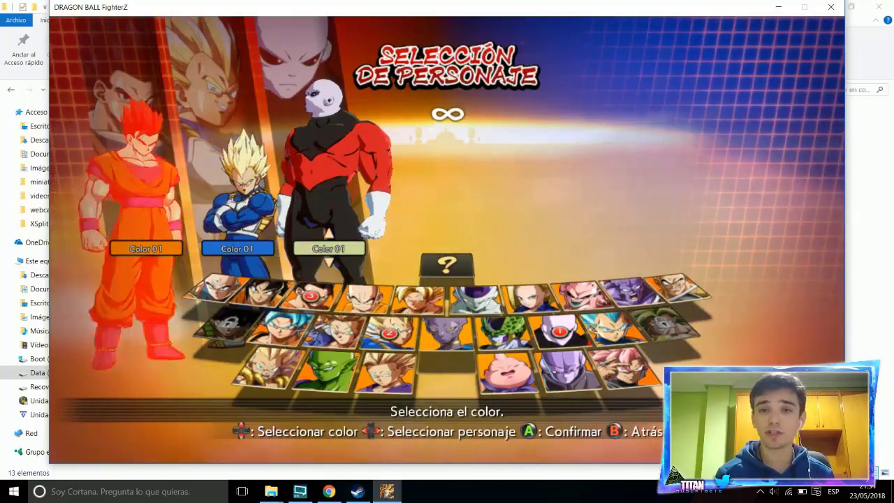
pyautogui.press('Return')
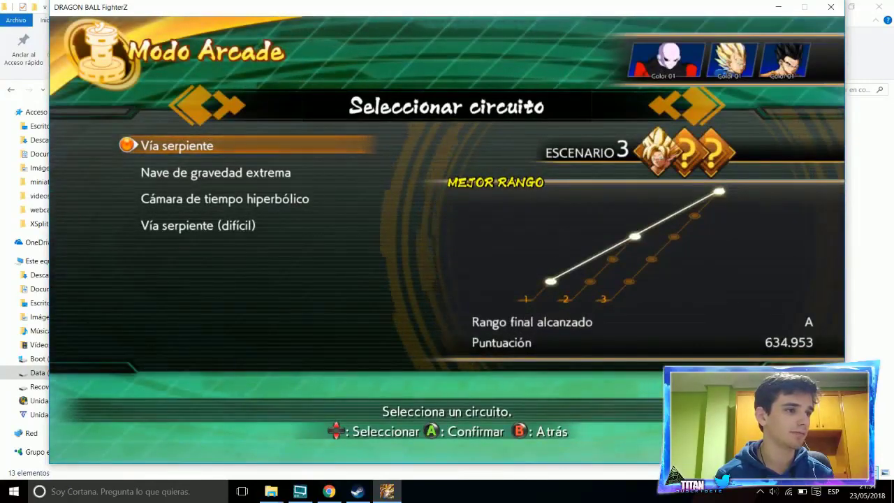
# Step: Start the Arcade Mode circuit Nave de gravedad extrema
pyautogui.press('Down')
pyautogui.press('Up')
pyautogui.press('Down')
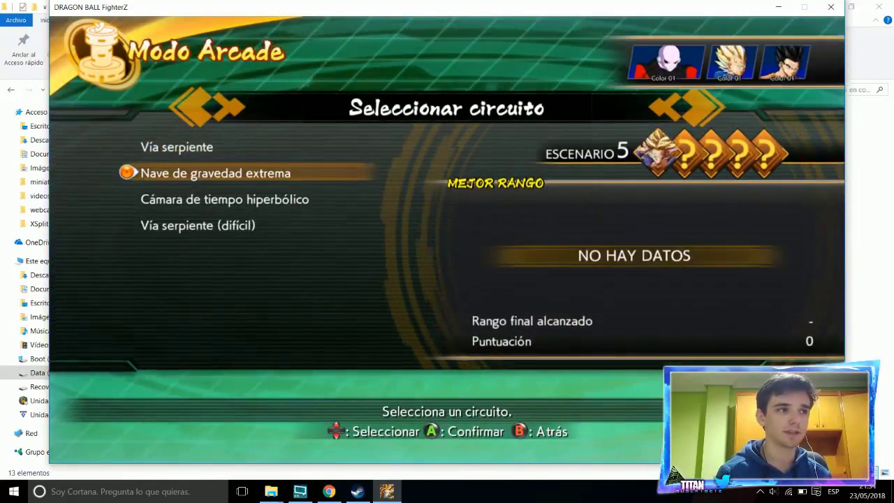
pyautogui.press('Return')
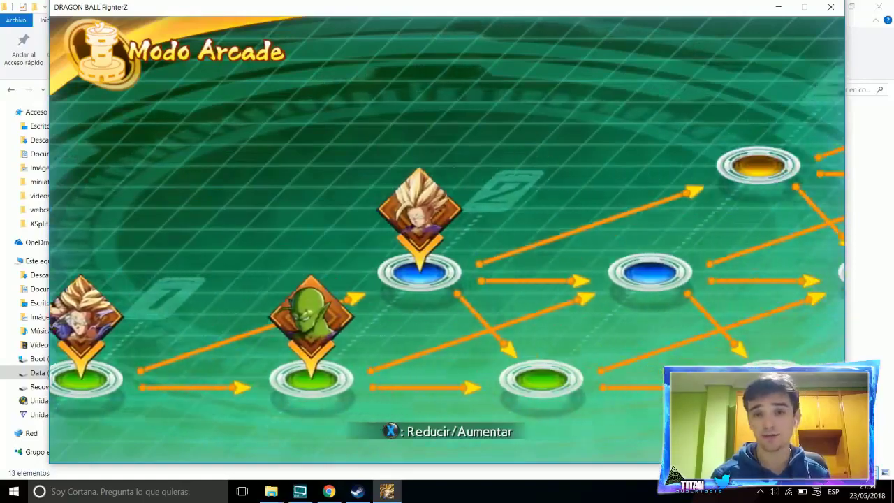